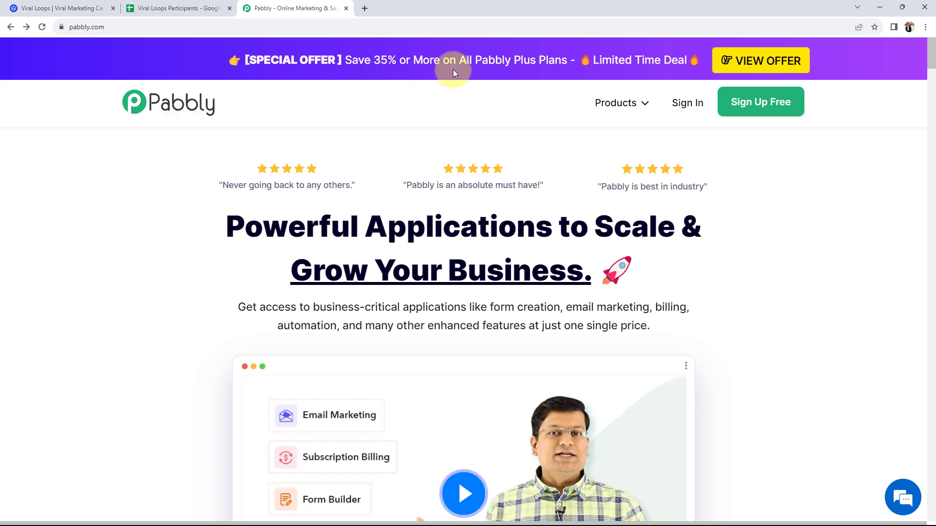
Enter the Pabbly account's app list from the Pabbly website and open Pabbly Connect.
left_click(771, 113)
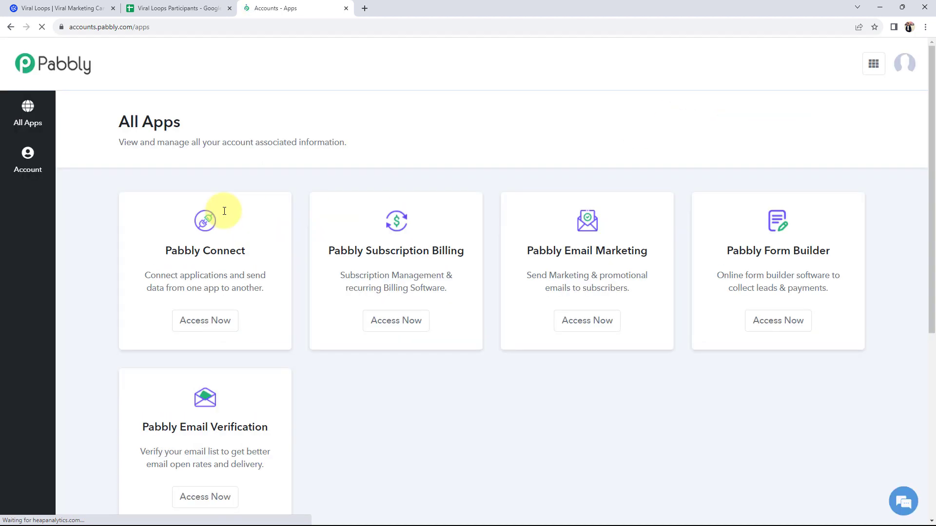
left_click(900, 133)
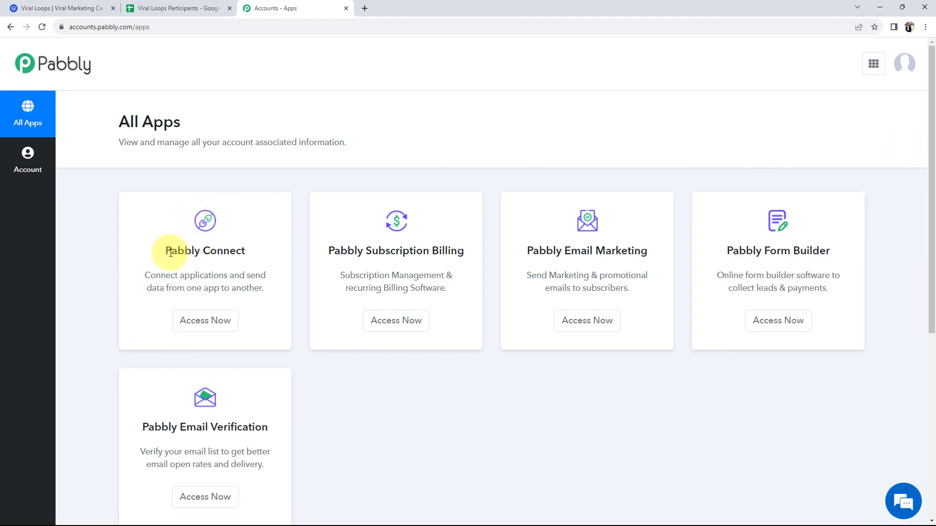
left_click_drag(171, 252, 235, 250)
left_click(215, 317)
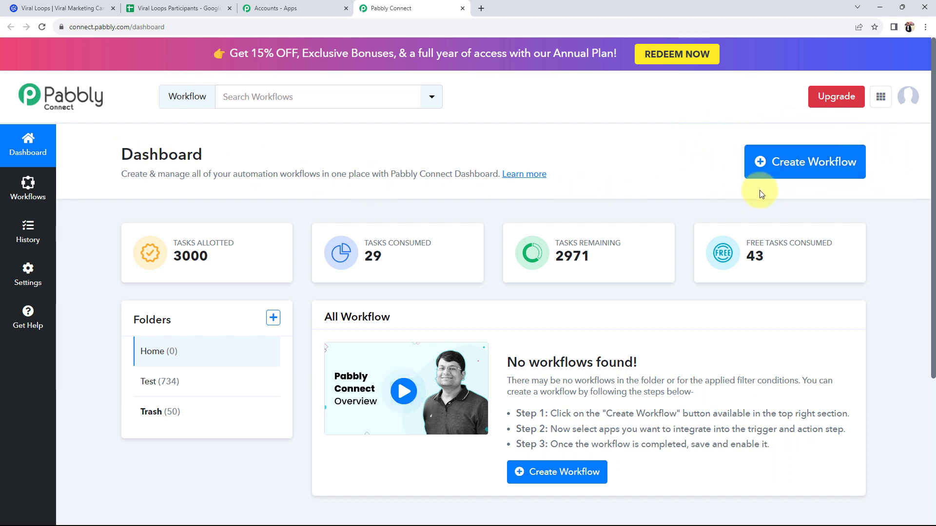
Create a workflow named "Add Viral Loops Participants in Google Sheets" in the Home folder.
left_click(788, 166)
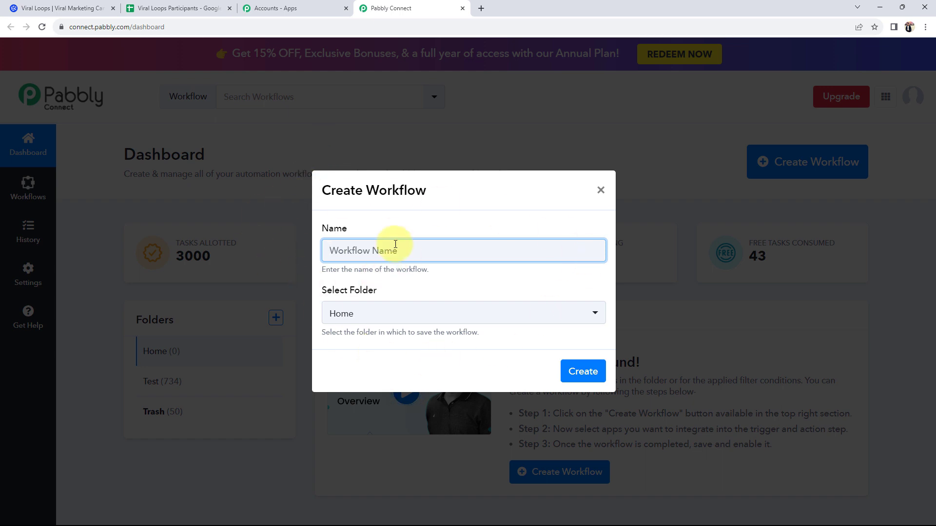
type("Add Viral Loops Participants in Google Sheets")
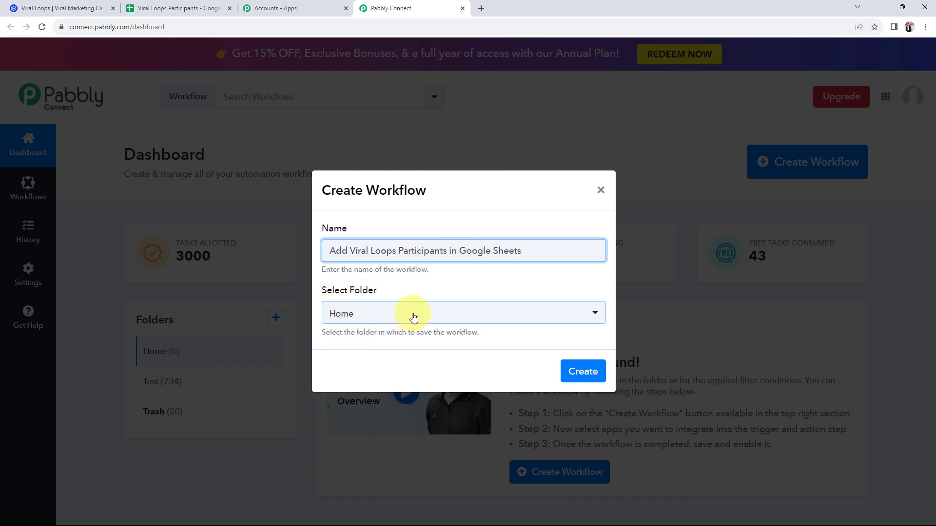
left_click(378, 312)
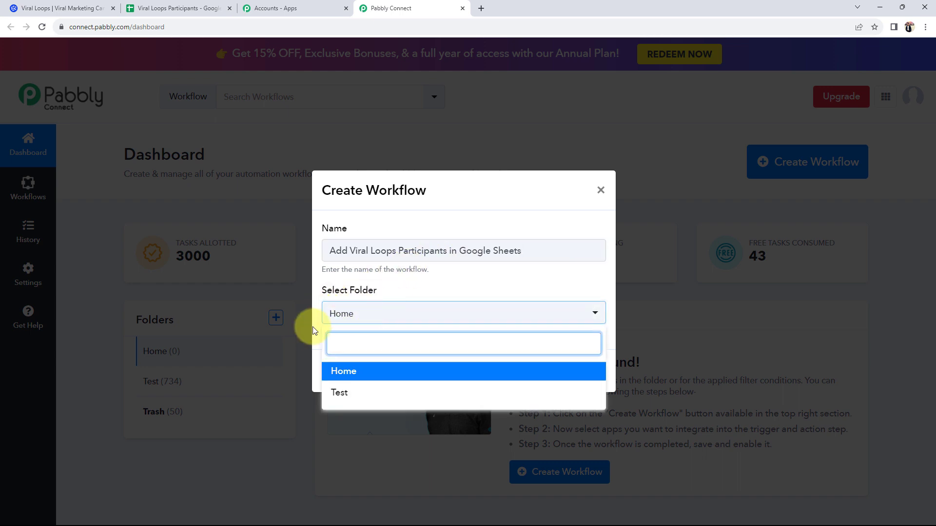
left_click(341, 374)
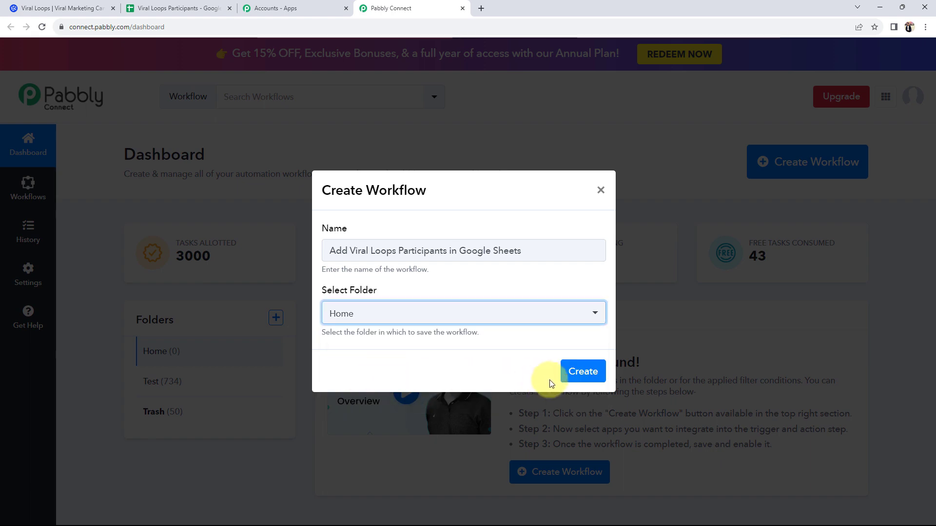
left_click(564, 376)
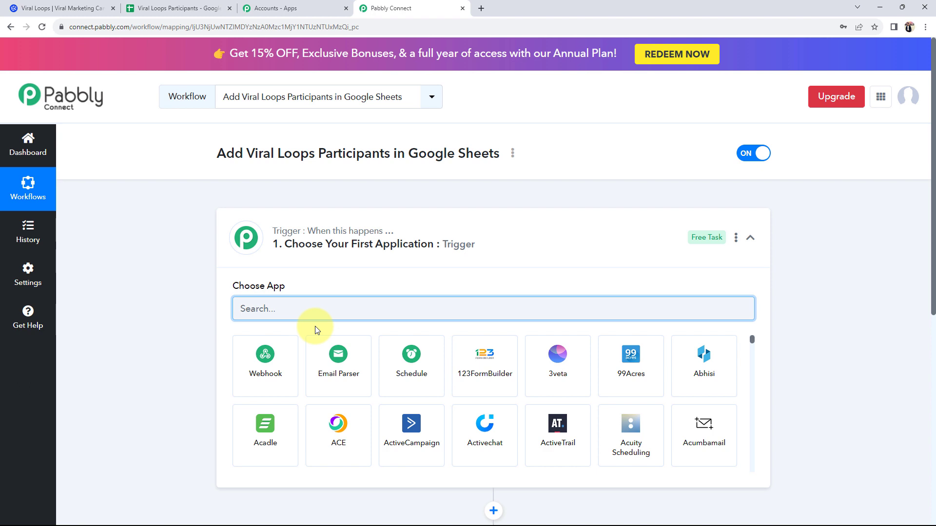
Review the workflow's trigger and action sections, the active Viral Loops campaign and the column headers of the Viral Loops Participants spreadsheet.
left_click(449, 246)
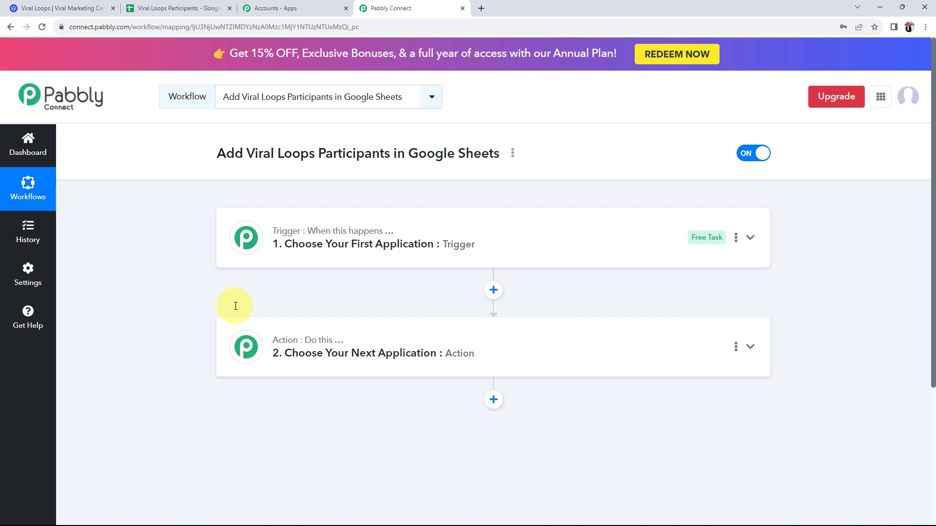
left_click(82, 5)
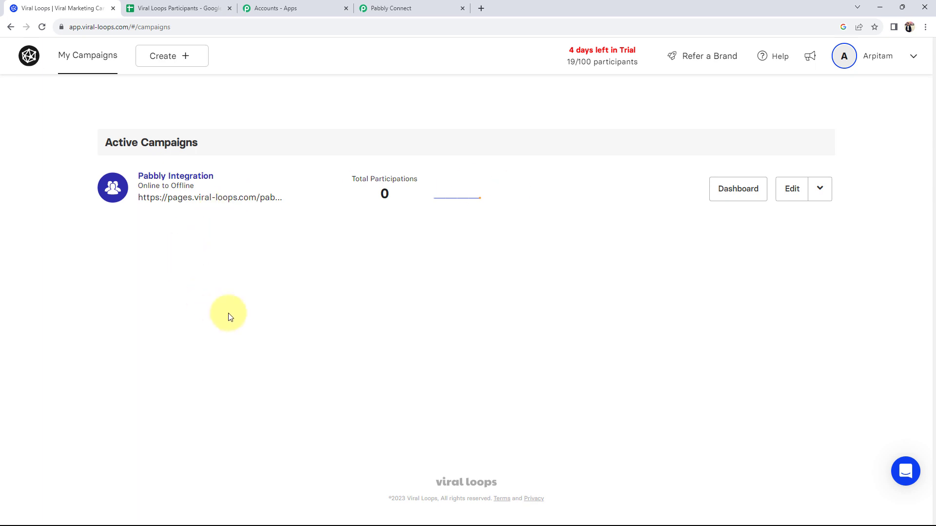
left_click_drag(369, 179, 415, 180)
left_click(288, 292)
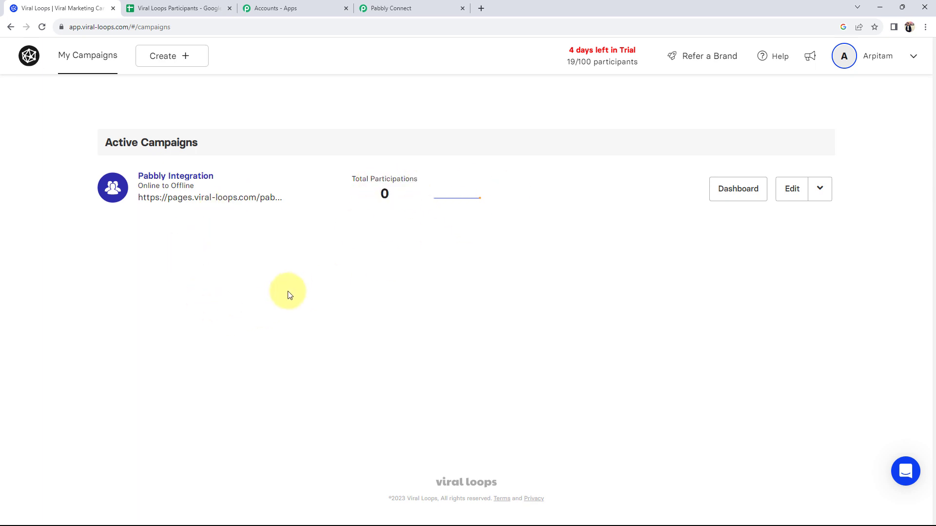
left_click(194, 4)
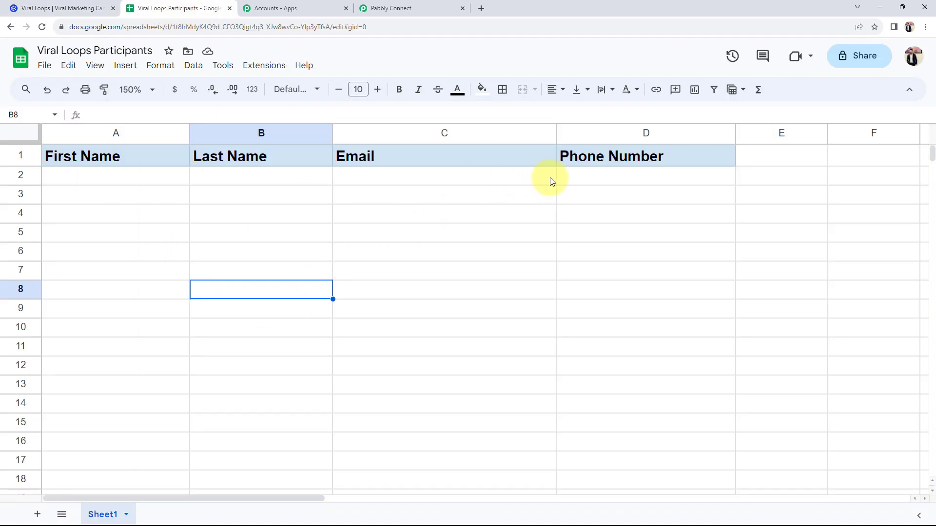
left_click(433, 266)
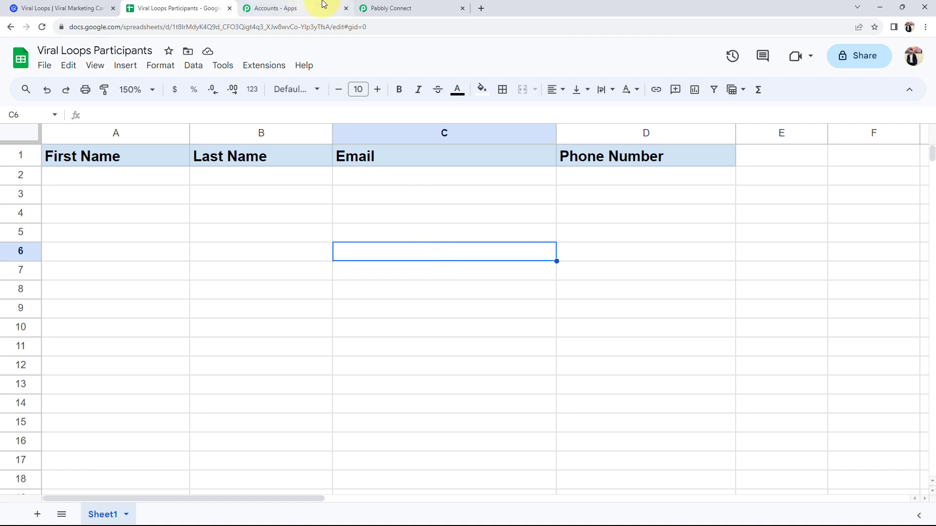
In the Pabbly Connect workflow, set Viral Loops as the trigger app with New Participant as the trigger event.
left_click(370, 7)
left_click(272, 244)
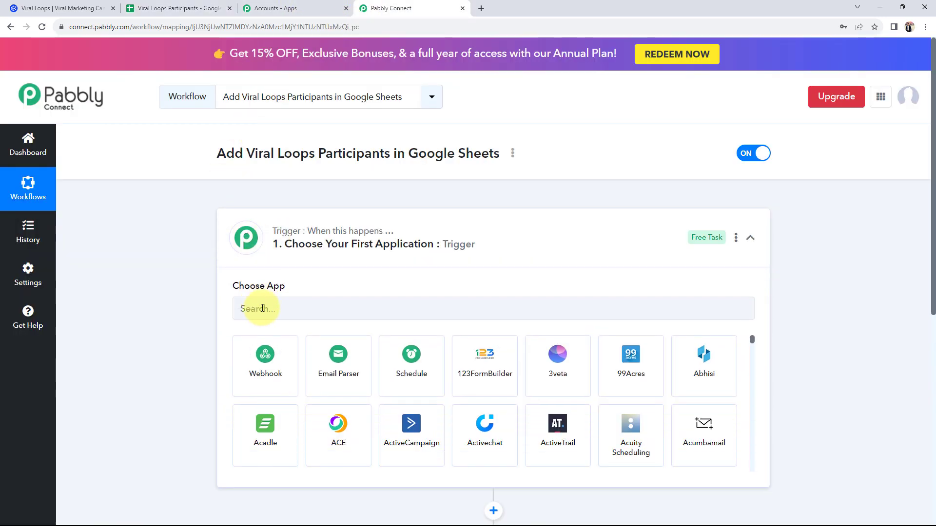
left_click(264, 310)
type("viral")
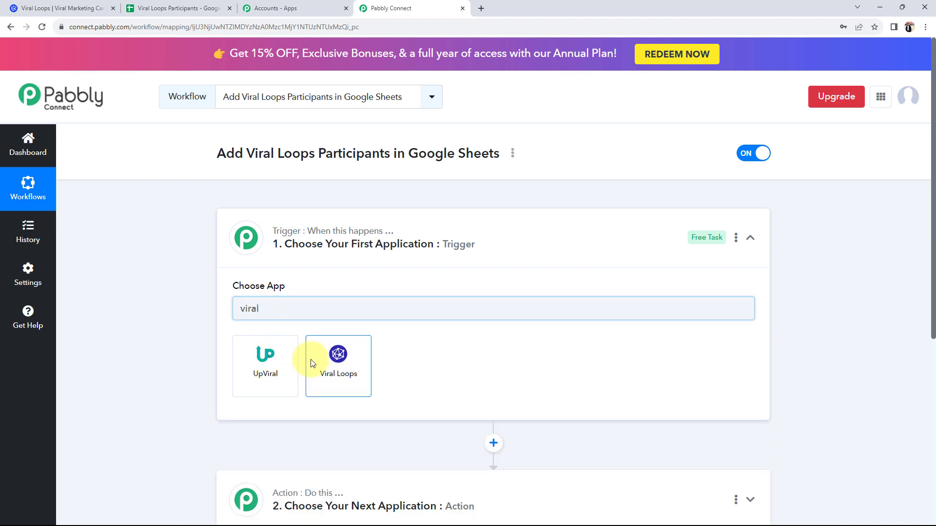
left_click(314, 358)
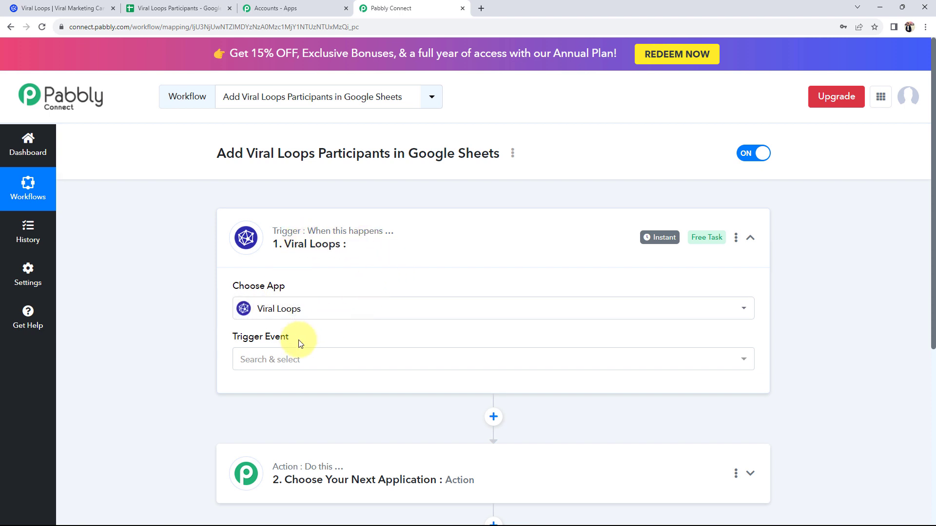
left_click(276, 360)
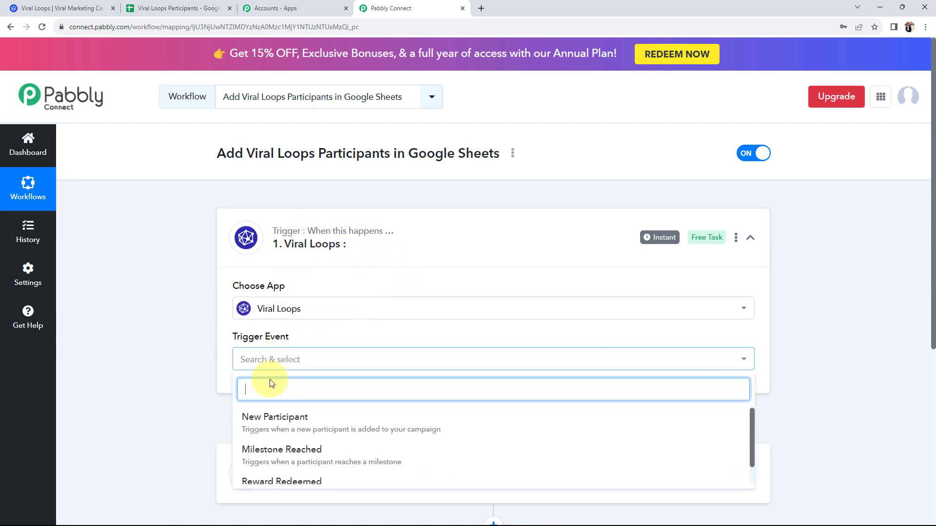
left_click(270, 426)
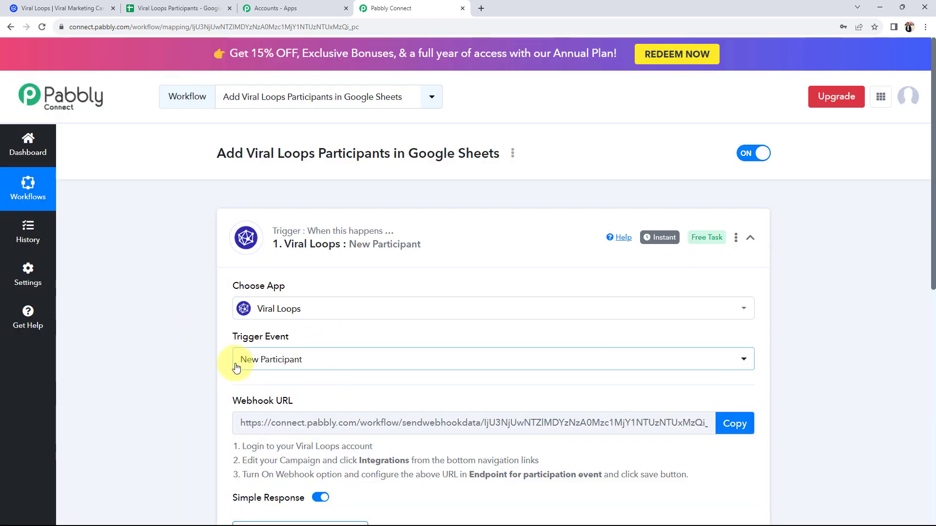
Set Google Sheets as the workflow's action app with Add New Row as the action event.
scroll(193, 370, "down", 7)
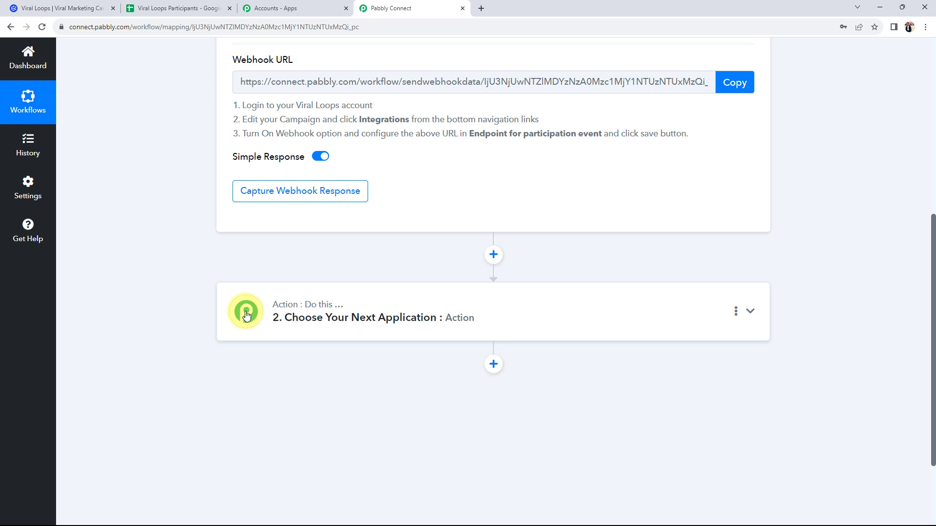
left_click(302, 317)
left_click(273, 381)
type("g")
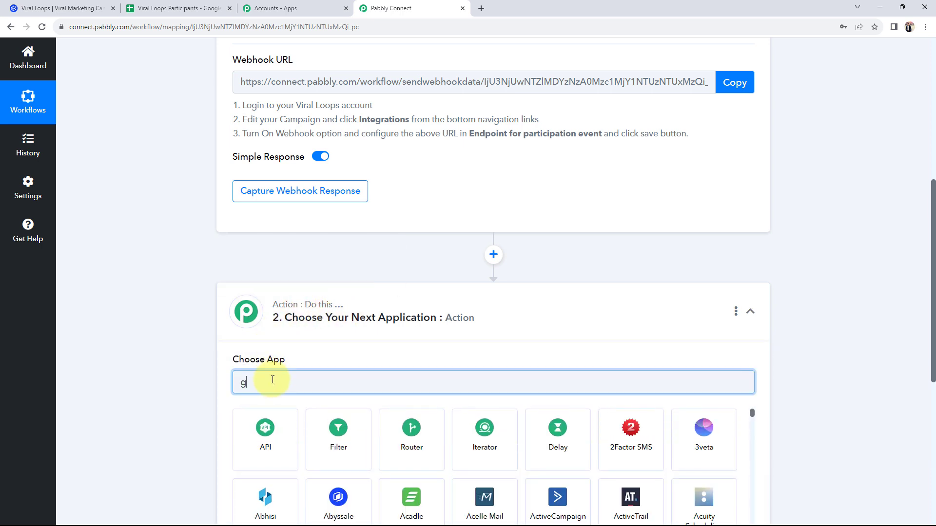
type("oo")
left_click(702, 498)
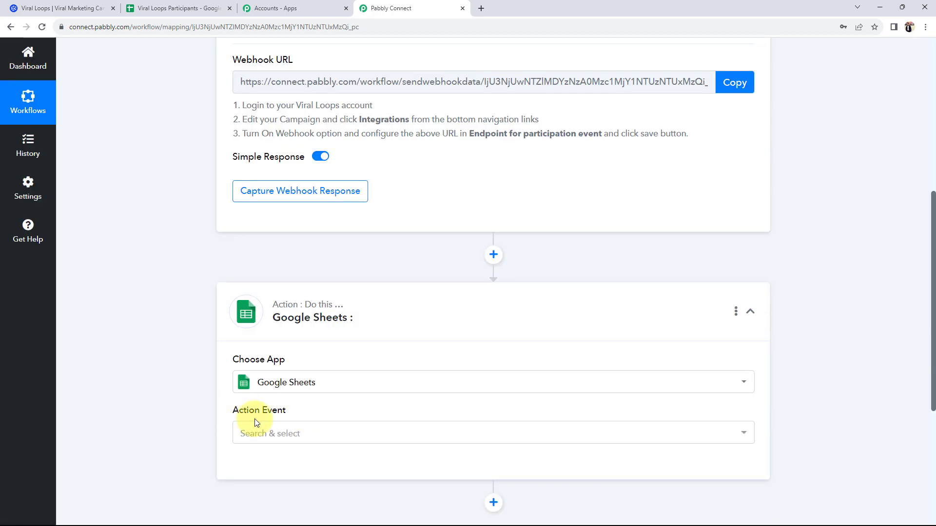
left_click(281, 432)
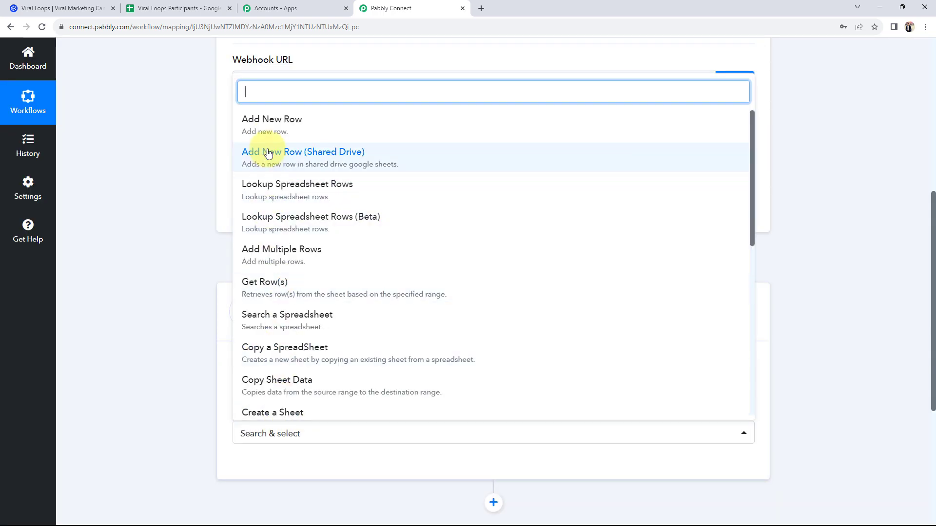
left_click(267, 131)
Check the participants spreadsheet and the Viral Loops campaign against the configured trigger and action in Pabbly Connect.
left_click(169, 9)
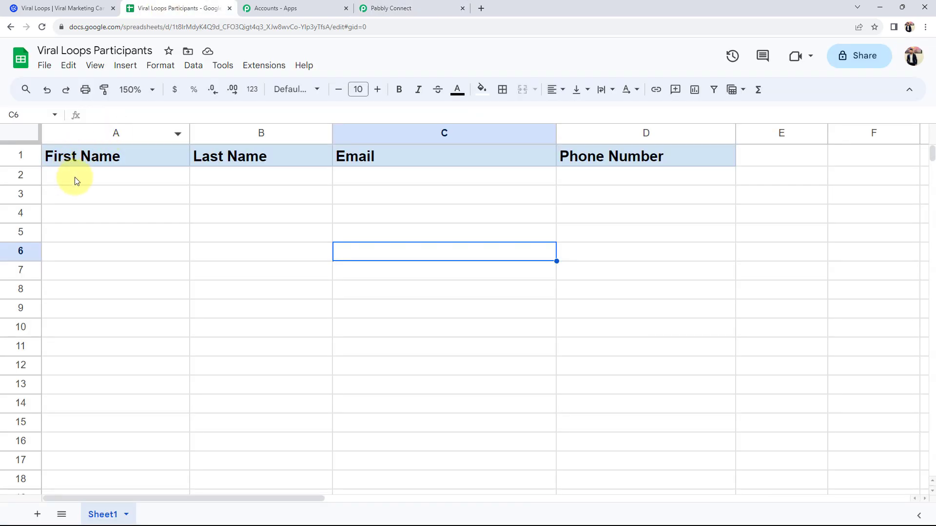
left_click(78, 8)
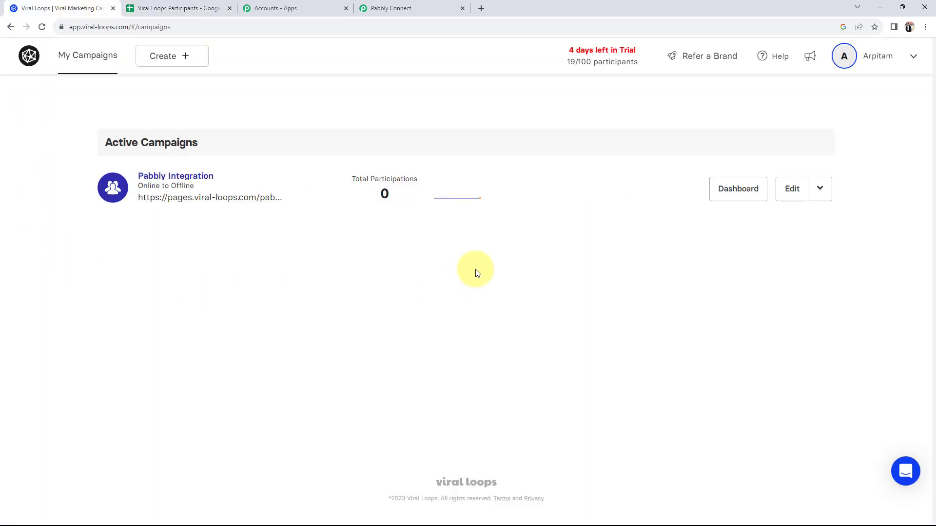
left_click(380, 6)
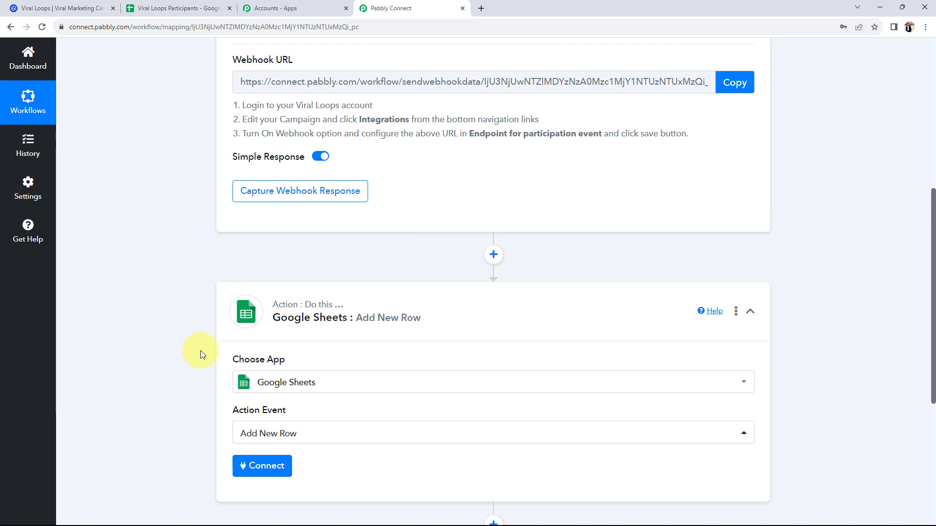
scroll(268, 286, "down", 2)
scroll(237, 299, "up", 9)
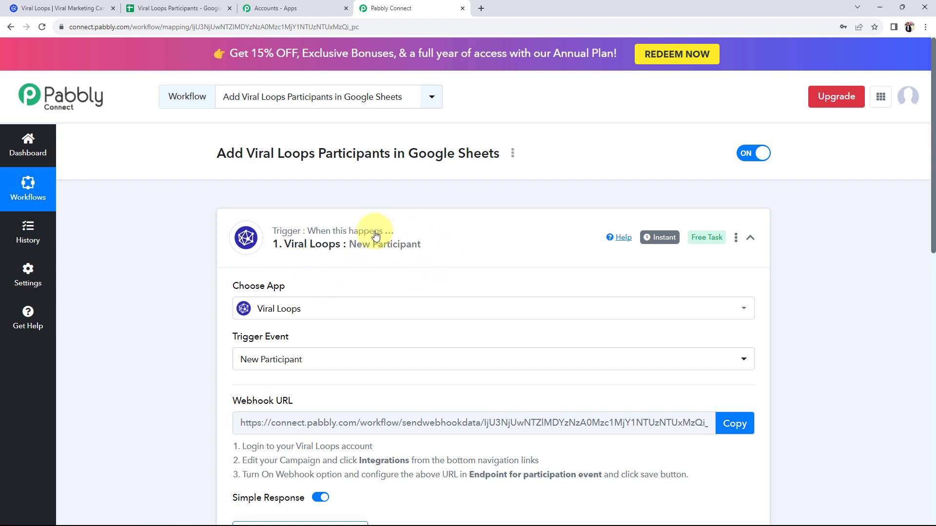
Read the trigger's webhook URL section and its instructions for setting it up in Viral Loops.
scroll(199, 284, "down", 3)
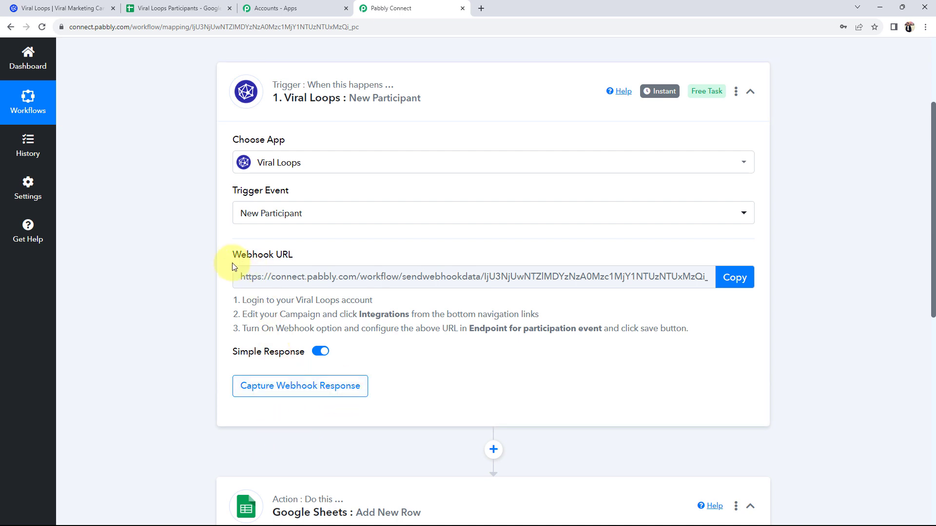
left_click_drag(236, 260, 305, 254)
left_click(194, 282)
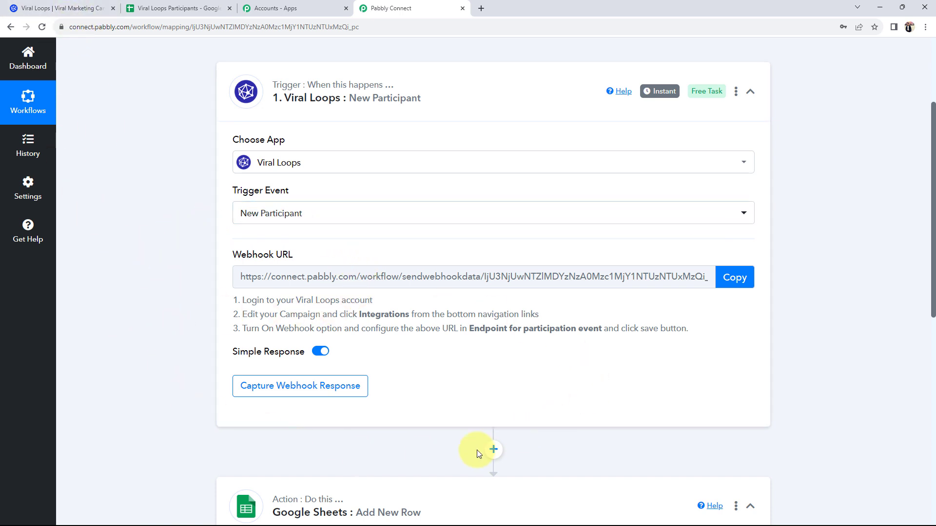
left_click_drag(233, 255, 293, 255)
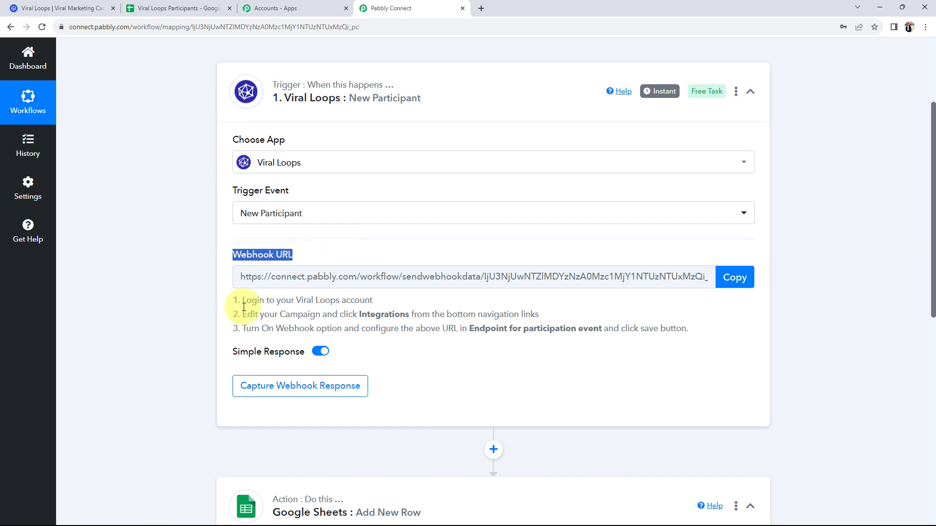
left_click(227, 308)
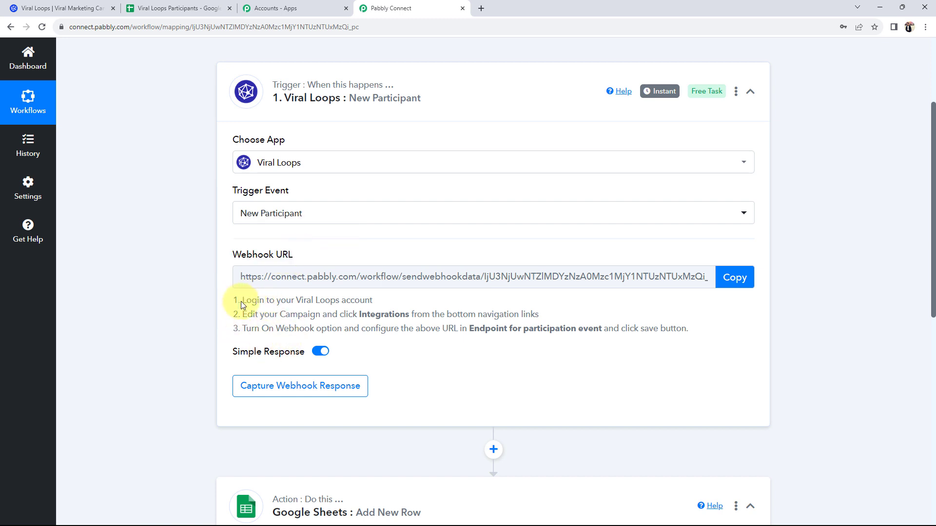
left_click_drag(243, 300, 536, 378)
left_click(243, 282)
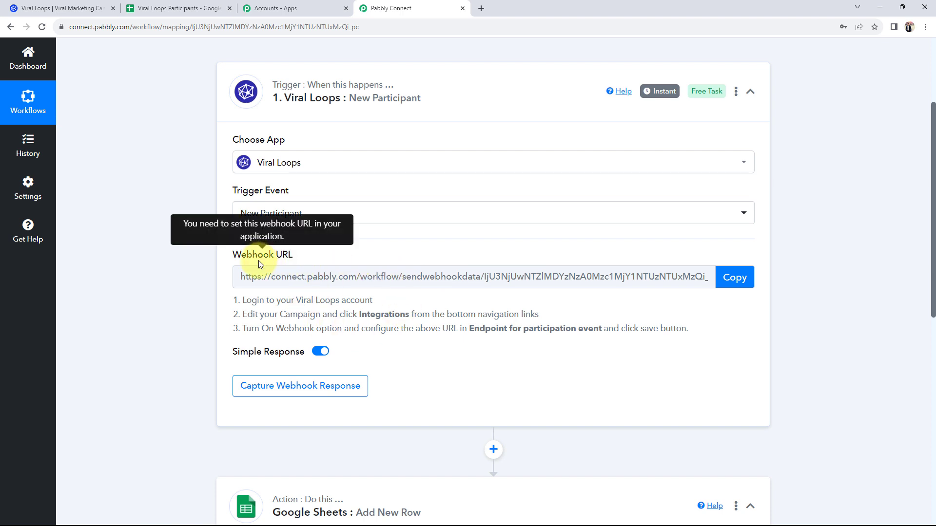
Copy the trigger's webhook URL and open the Integrations settings of the Pabbly Integration campaign in Viral Loops.
left_click(731, 281)
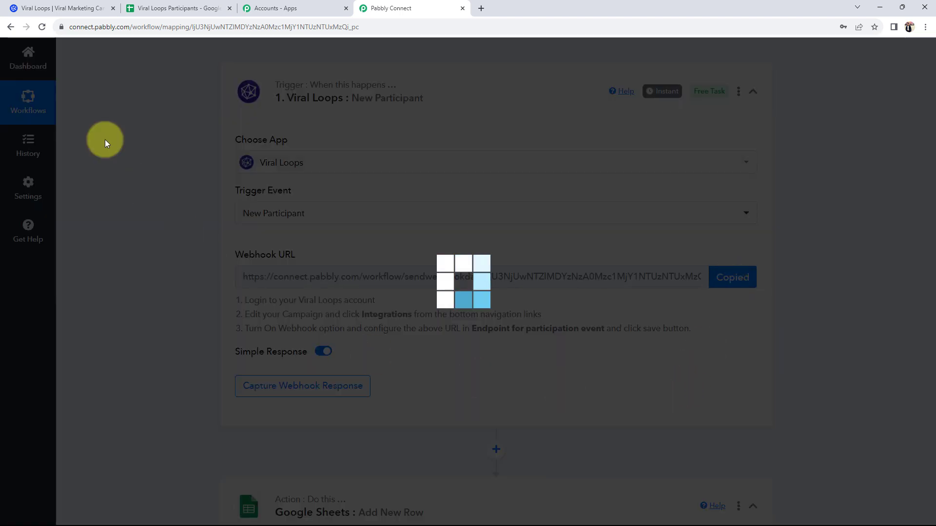
left_click(68, 9)
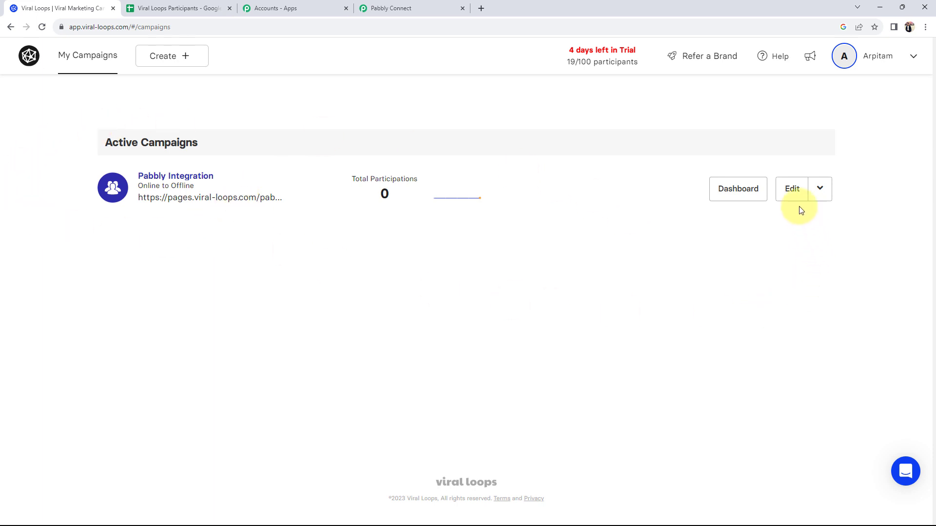
left_click(792, 189)
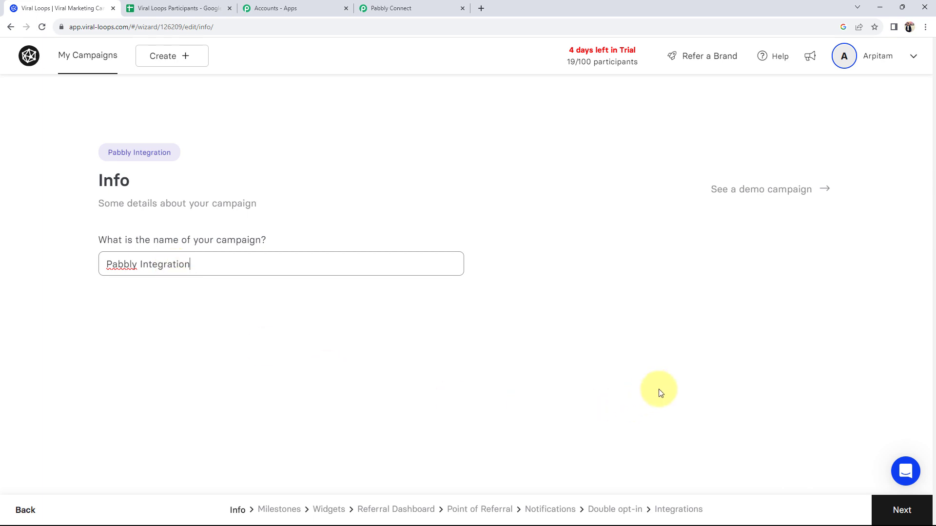
left_click(671, 512)
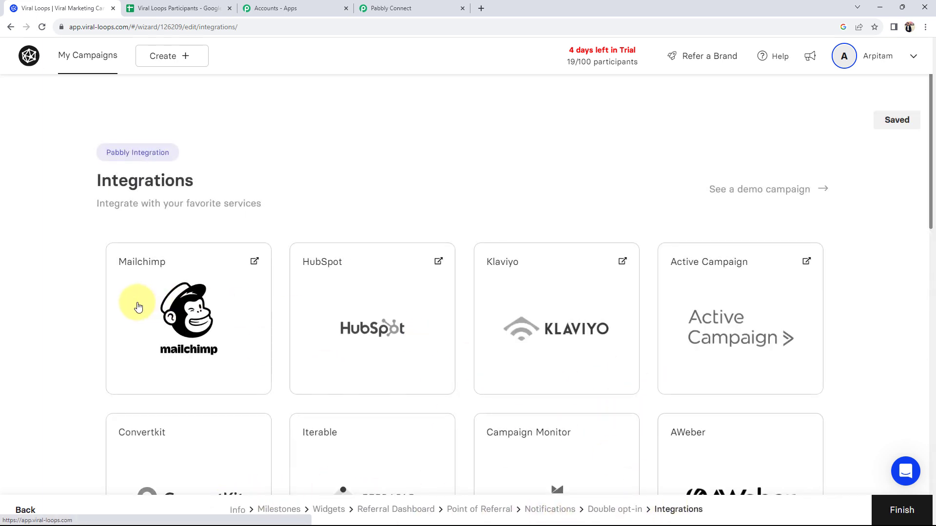
Open the Webhook integration settings of the Pabbly Integration campaign.
scroll(136, 307, "down", 2)
scroll(138, 306, "down", 15)
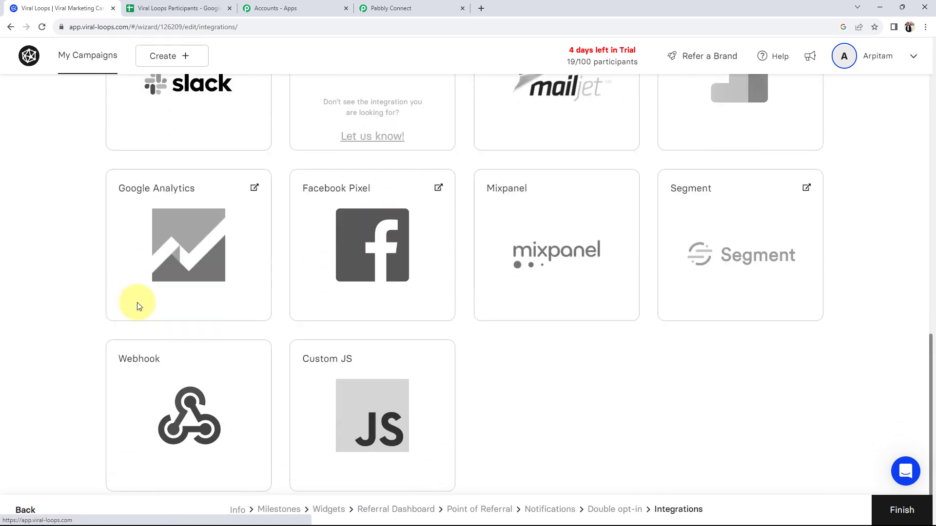
left_click(155, 399)
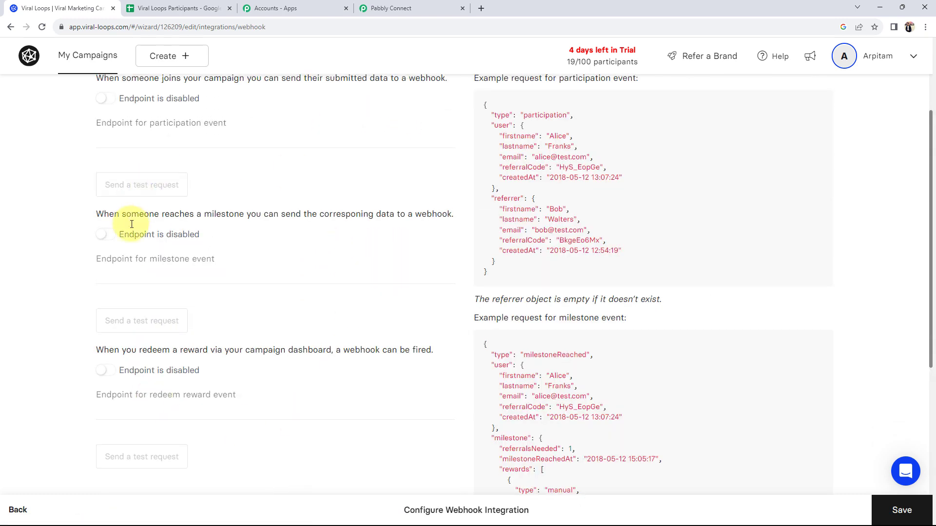
scroll(128, 217, "up", 3)
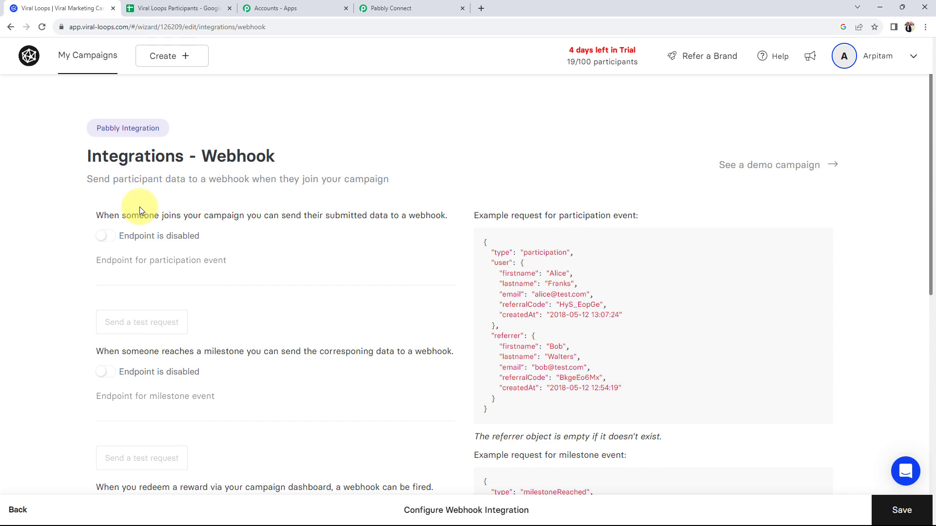
Enable the participation event endpoint in Viral Loops, enter the Pabbly Connect trigger's webhook URL as its address and save the integration.
left_click(408, 8)
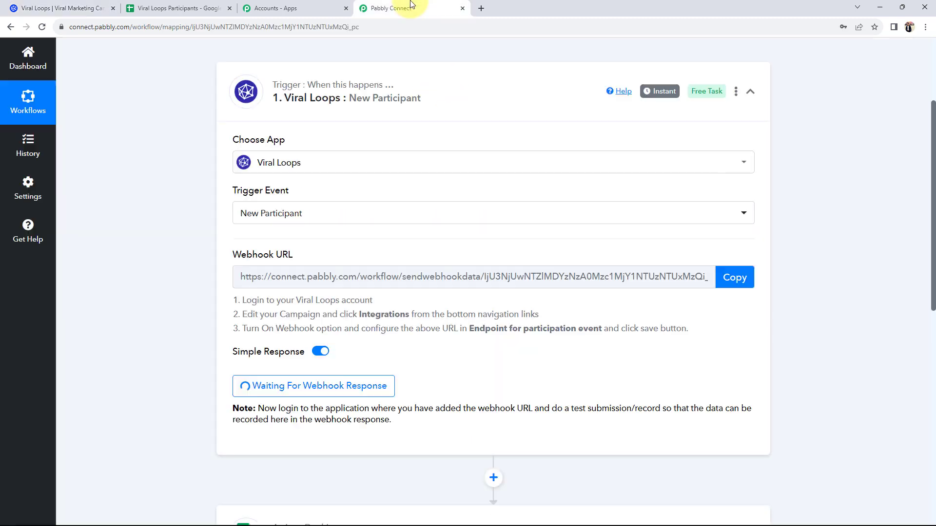
left_click(72, 7)
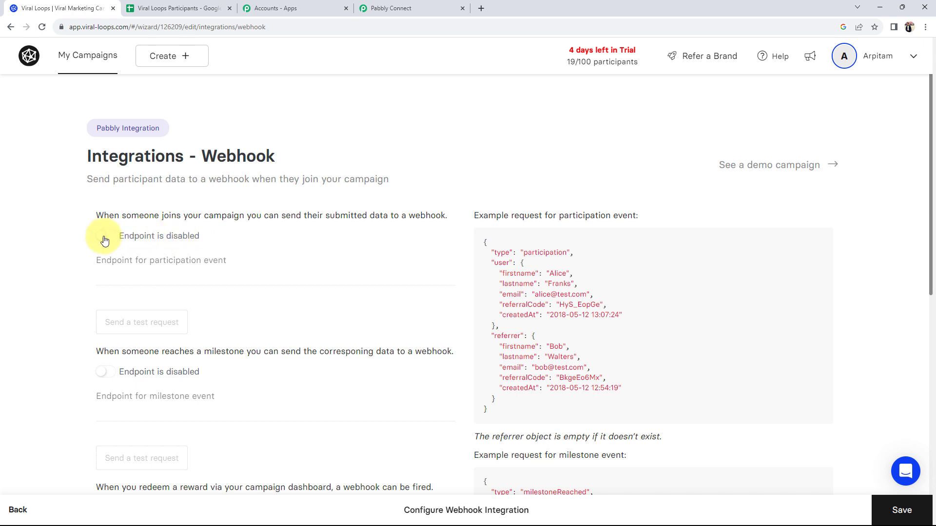
left_click(385, 8)
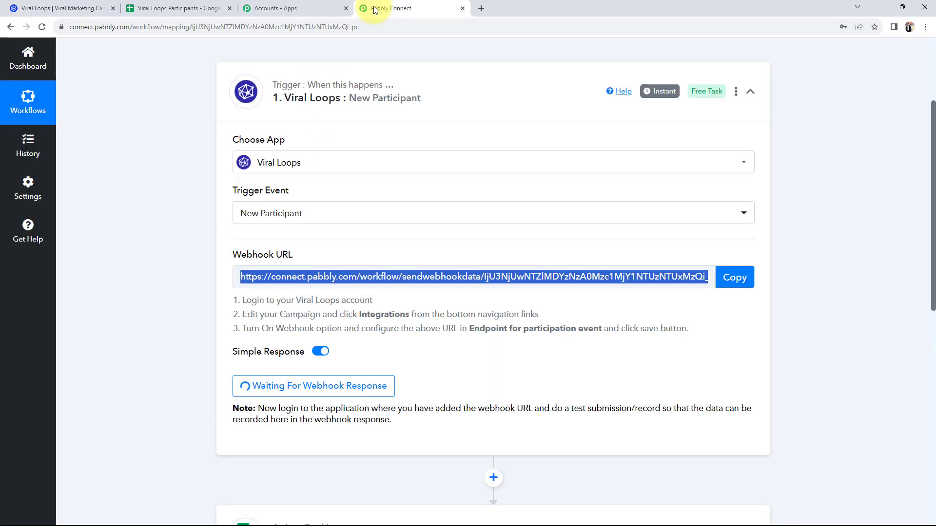
left_click(732, 276)
left_click(59, 9)
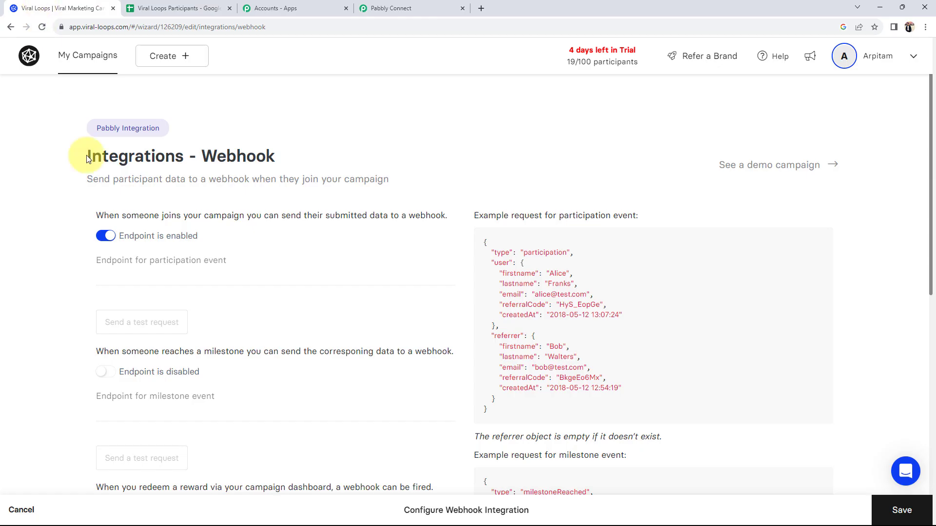
left_click(122, 283)
key("ctrl+v")
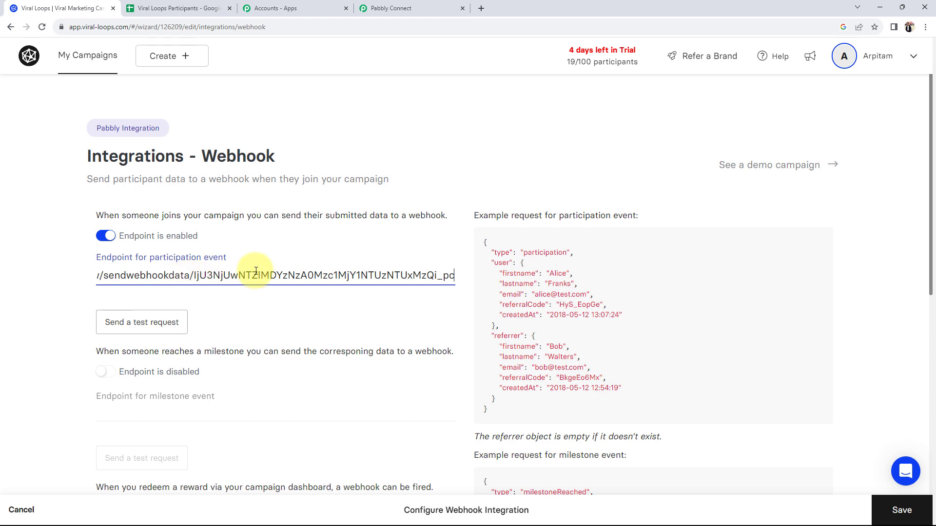
left_click(894, 513)
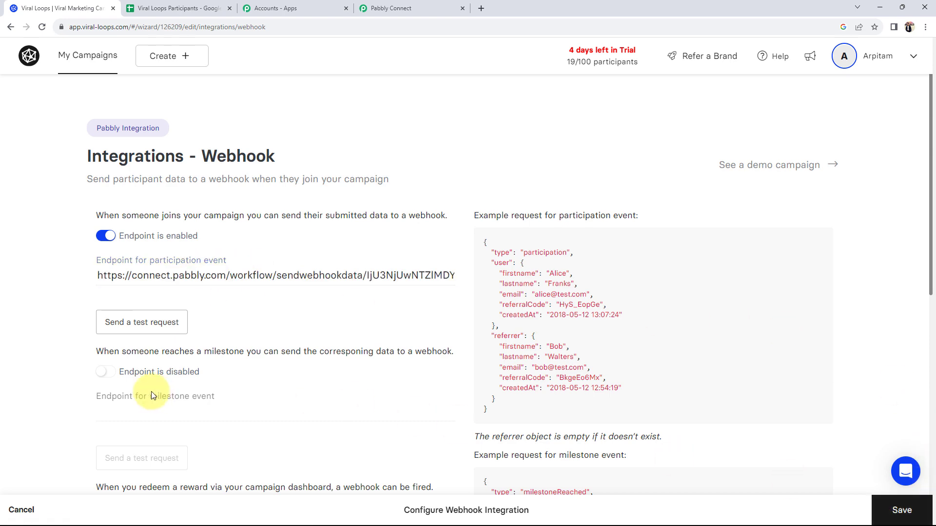
scroll(48, 333, "down", 6)
scroll(49, 332, "up", 4)
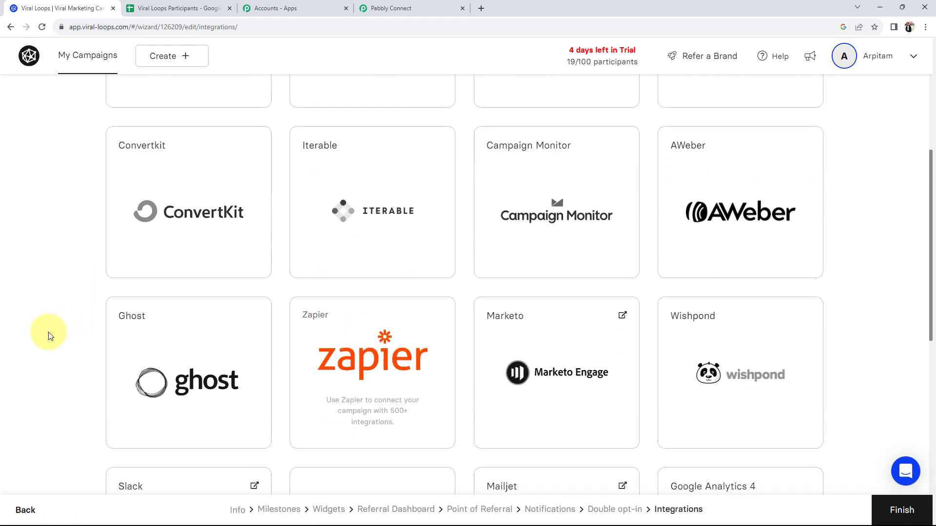
Read the trigger's note about making a test submission in Pabbly Connect and switch to the campaign's sign-up page in the incognito window.
left_click(375, 7)
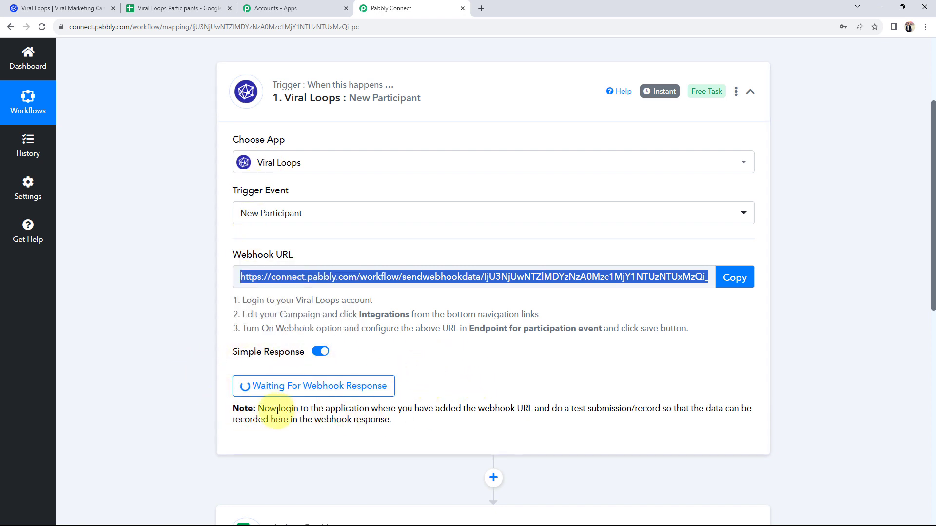
left_click_drag(269, 409, 475, 409)
left_click(526, 388)
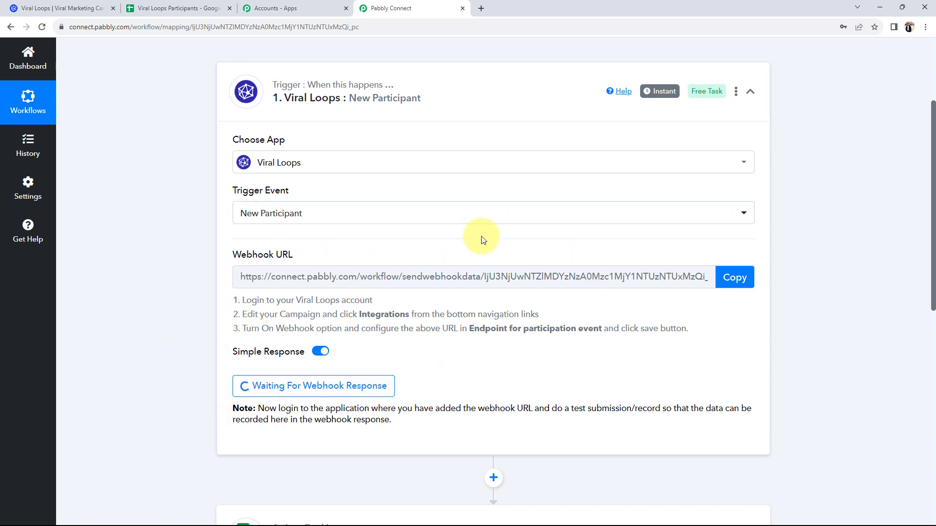
mouse_move(573, 524)
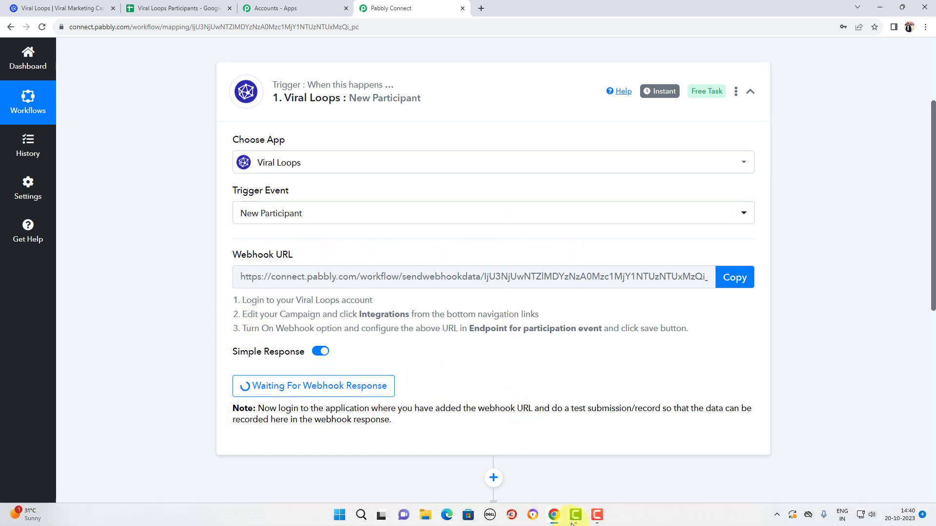
left_click(595, 473)
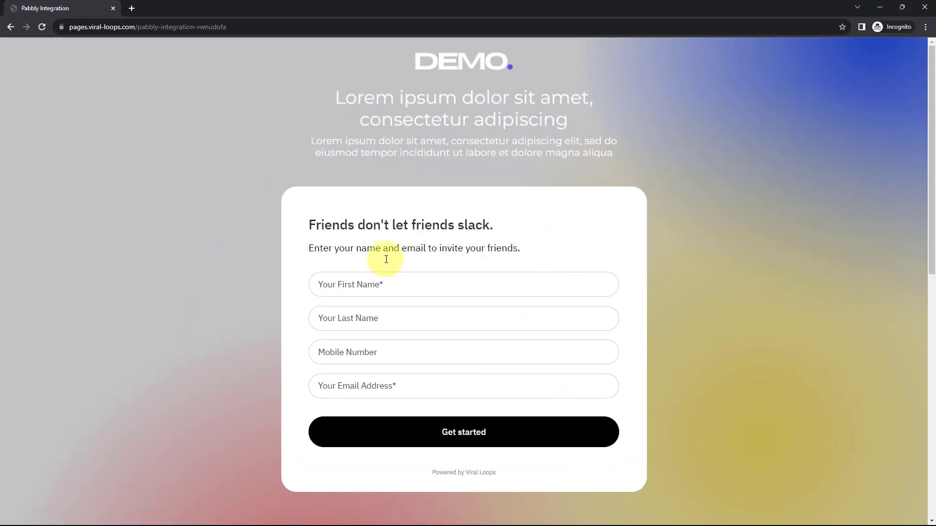
Fill in the campaign form with a test participant's first name, last name, mobile number and email address, and submit it.
left_click(351, 289)
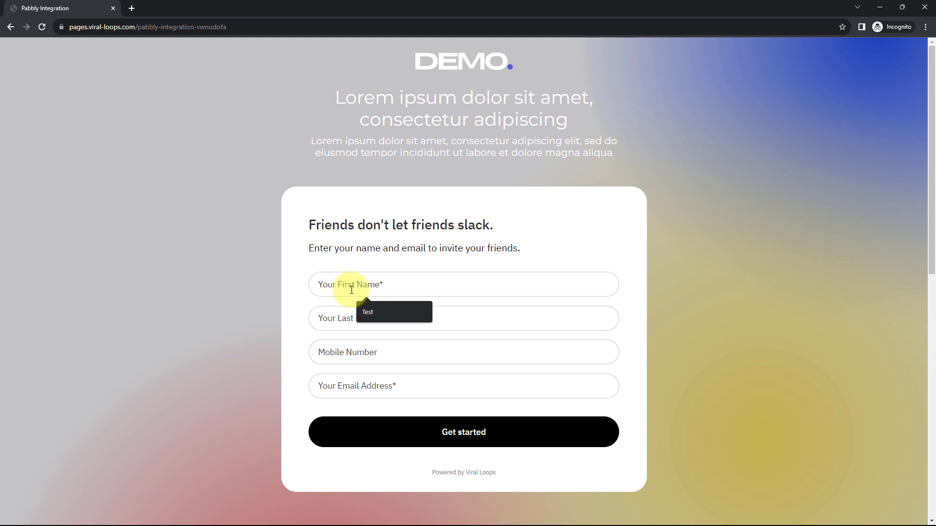
type("De")
type("D")
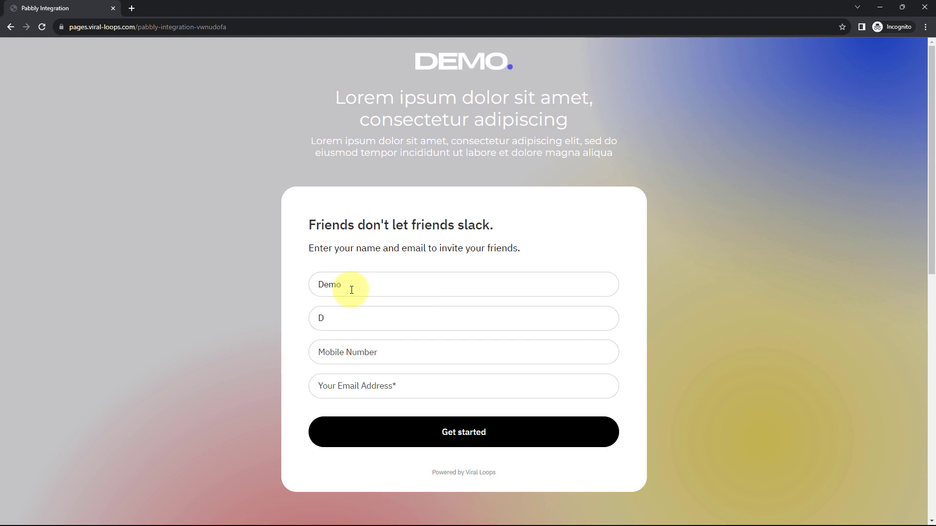
type("ummy")
key("Tab")
type("+919")
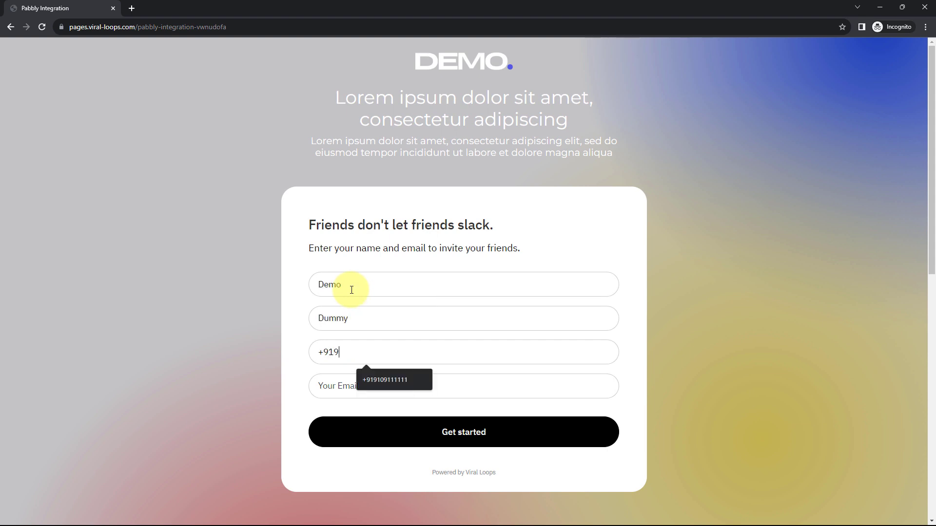
type("21111111")
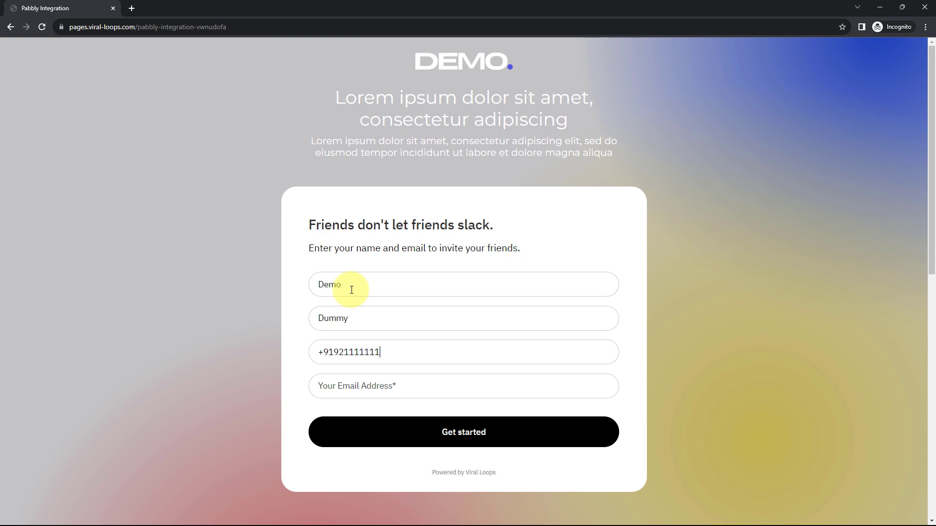
left_click(355, 389)
type("De")
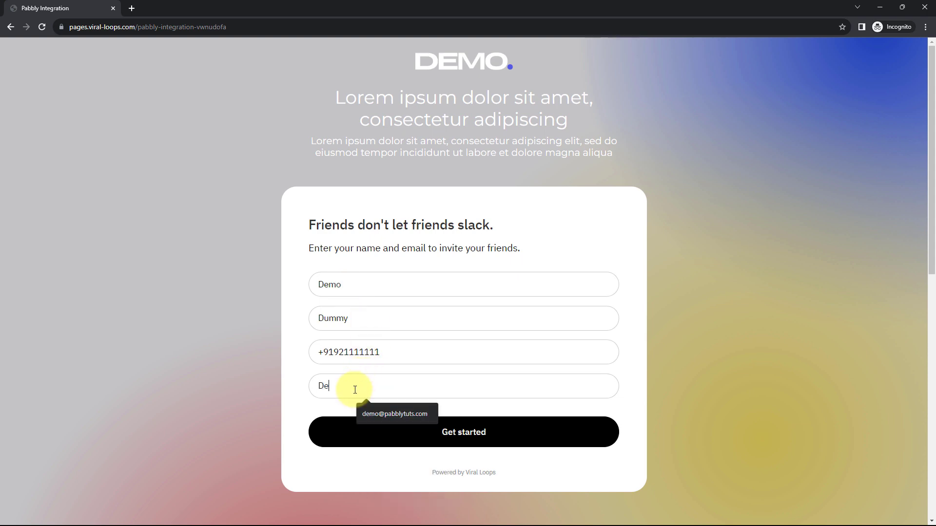
type("mo124")
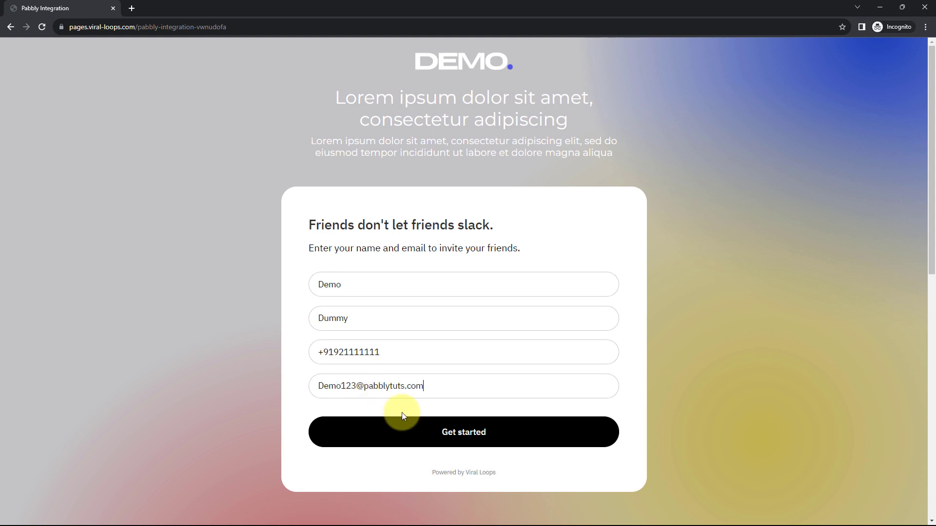
left_click(431, 428)
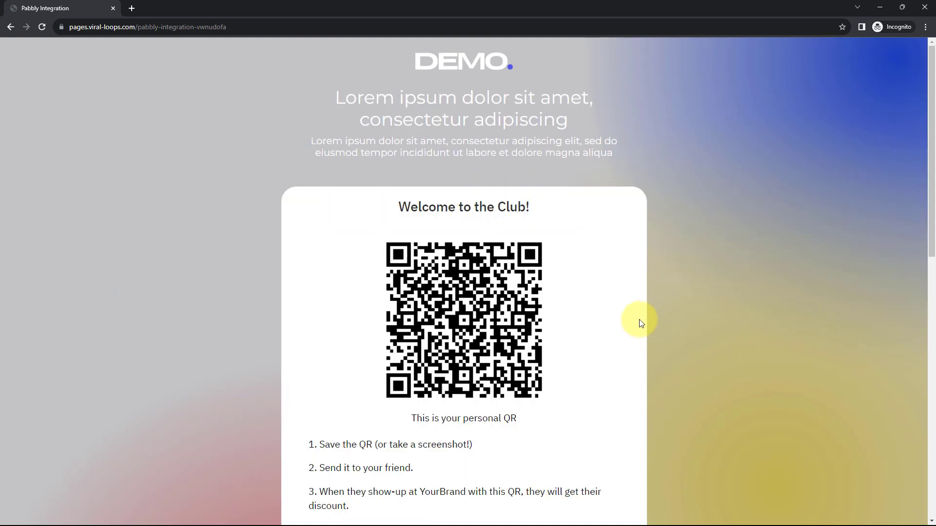
Return to the main browser window and look up the new test participant in the Pabbly Integration campaign's dashboard in Viral Loops.
mouse_move(555, 516)
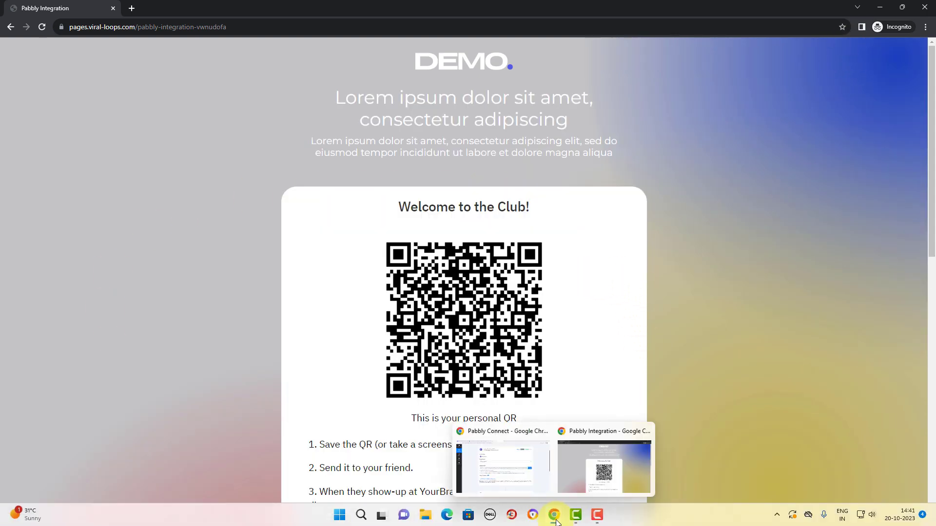
left_click(504, 460)
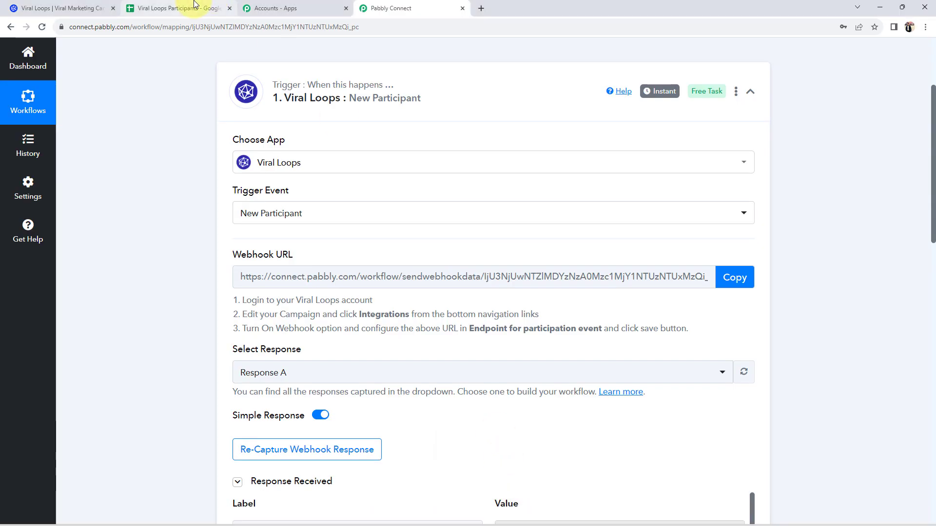
left_click(176, 9)
left_click(84, 8)
scroll(73, 234, "up", 5)
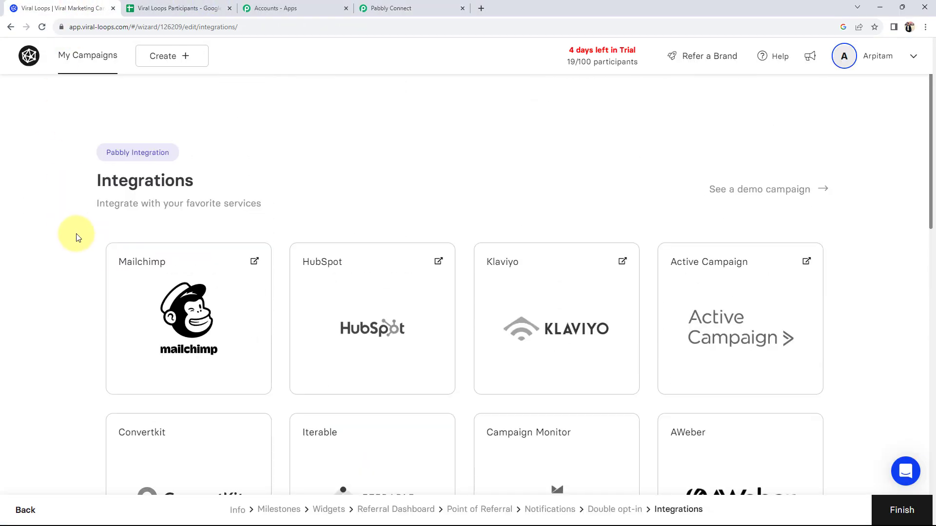
left_click(30, 55)
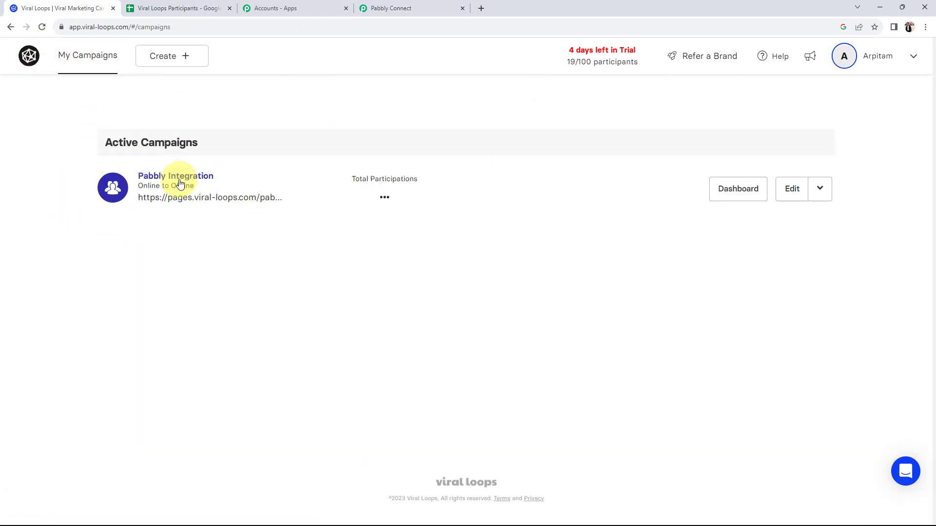
left_click(177, 183)
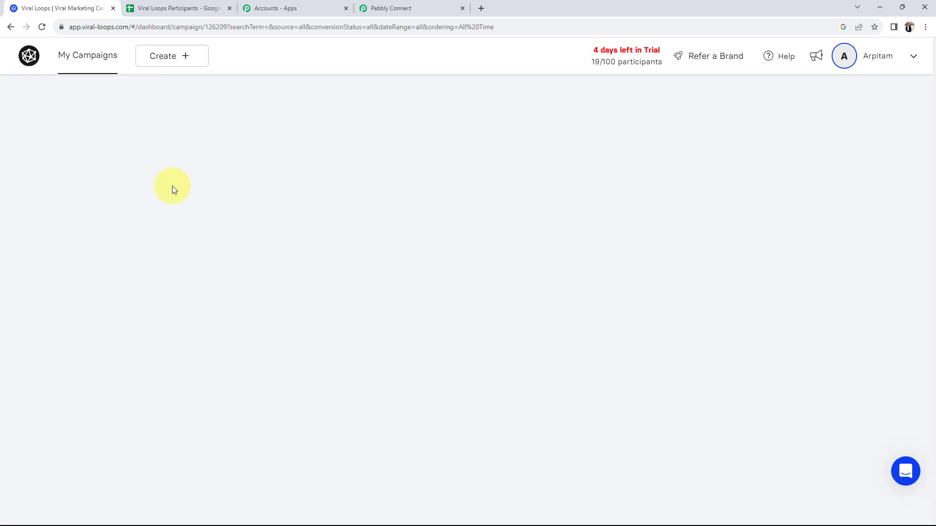
scroll(90, 361, "down", 7)
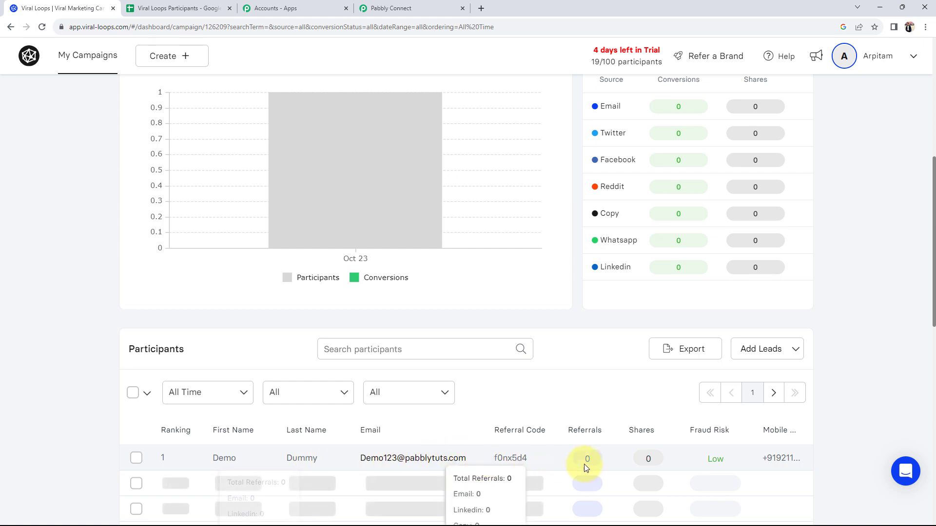
scroll(234, 447, "down", 1)
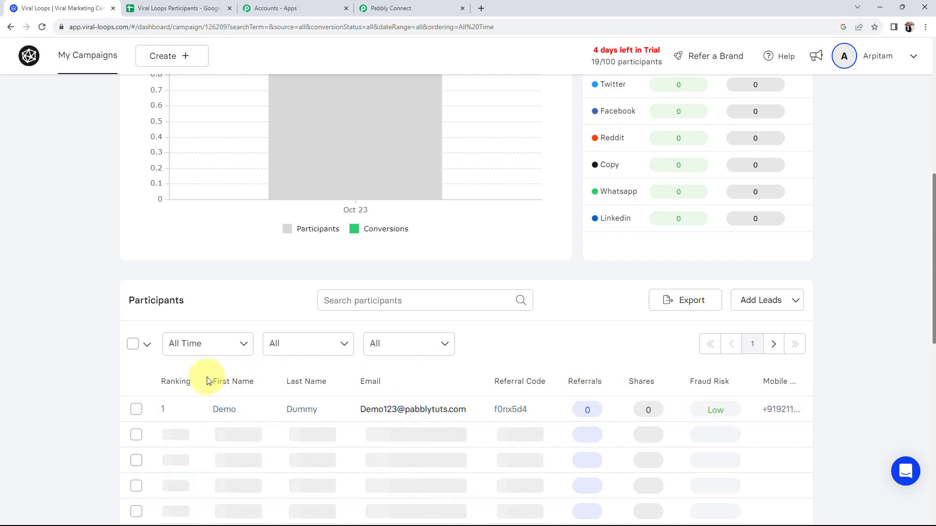
Check the participant's name, email and mobile number in Pabbly Connect's captured webhook response, and collapse the Viral Loops trigger.
left_click(410, 9)
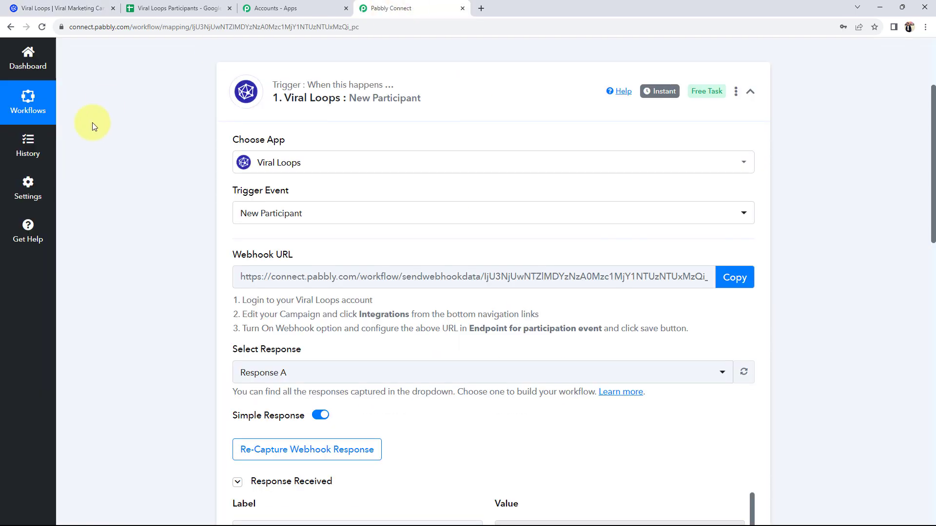
scroll(127, 276, "down", 7)
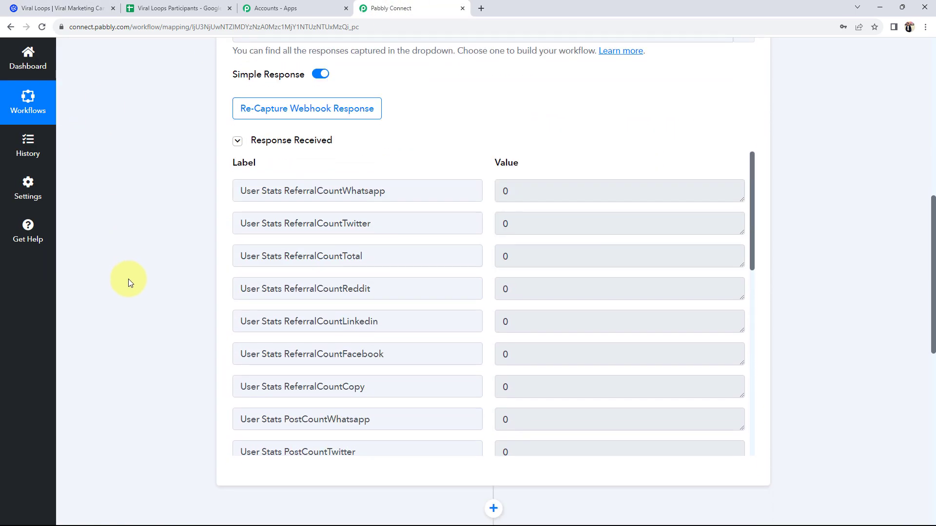
scroll(546, 287, "down", 3)
scroll(547, 287, "down", 7)
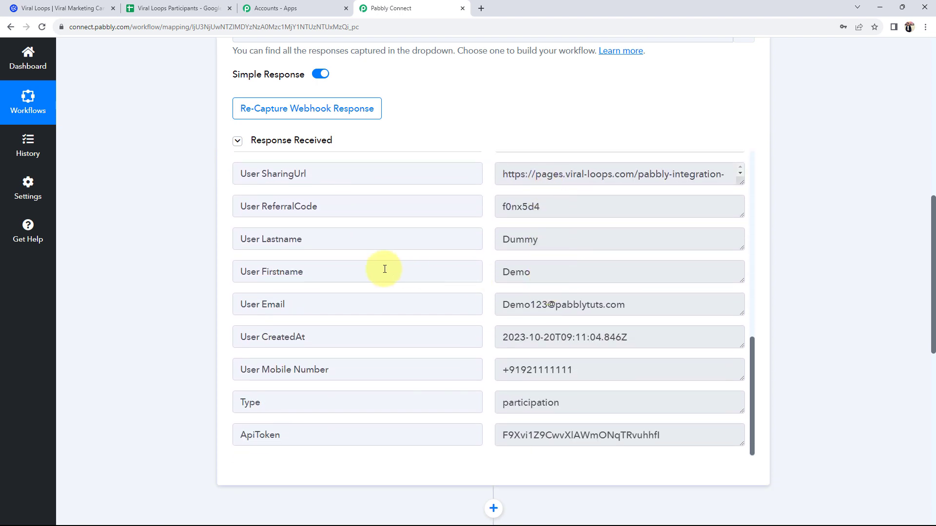
double_click(541, 272)
double_click(621, 236)
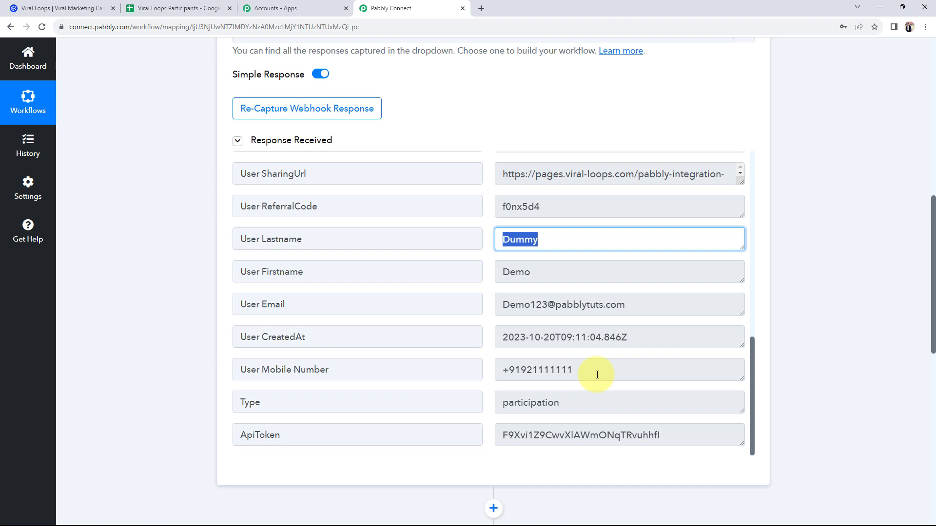
left_click_drag(597, 375, 491, 369)
left_click_drag(637, 305, 502, 304)
left_click(193, 349)
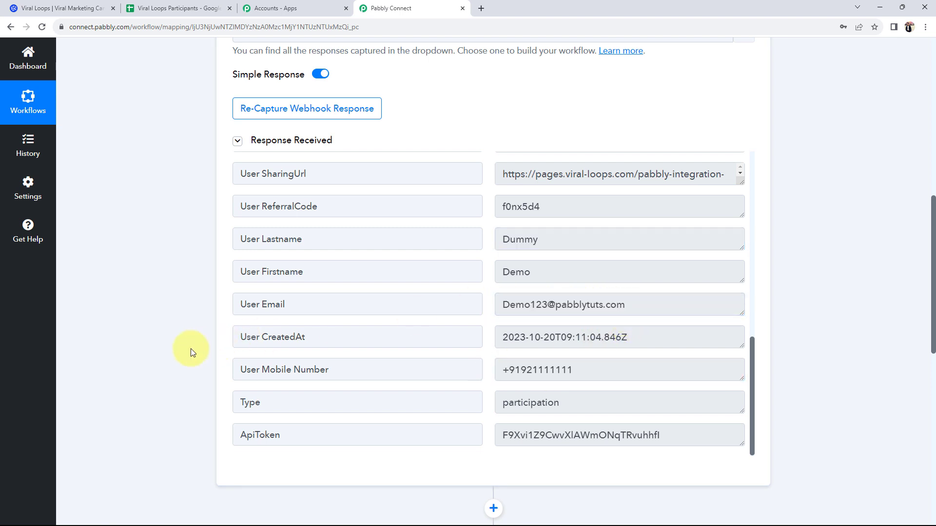
scroll(191, 349, "up", 10)
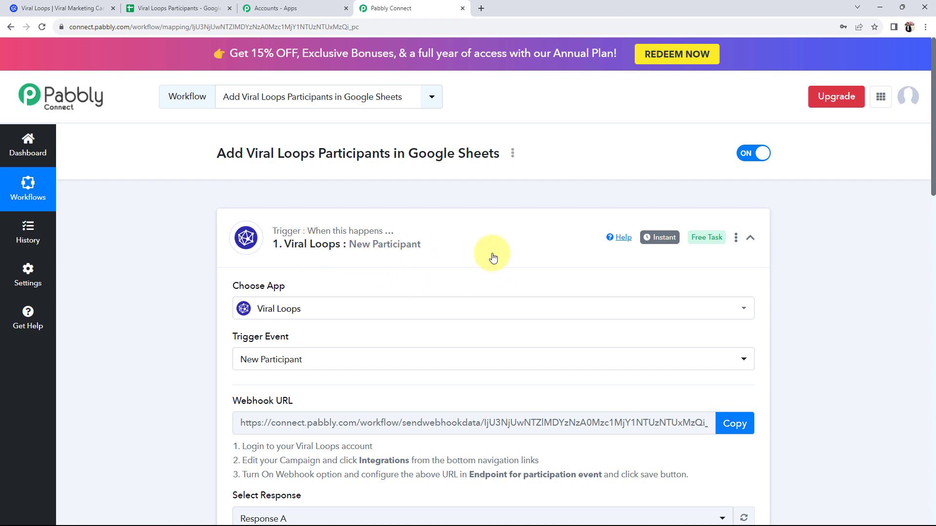
left_click(418, 244)
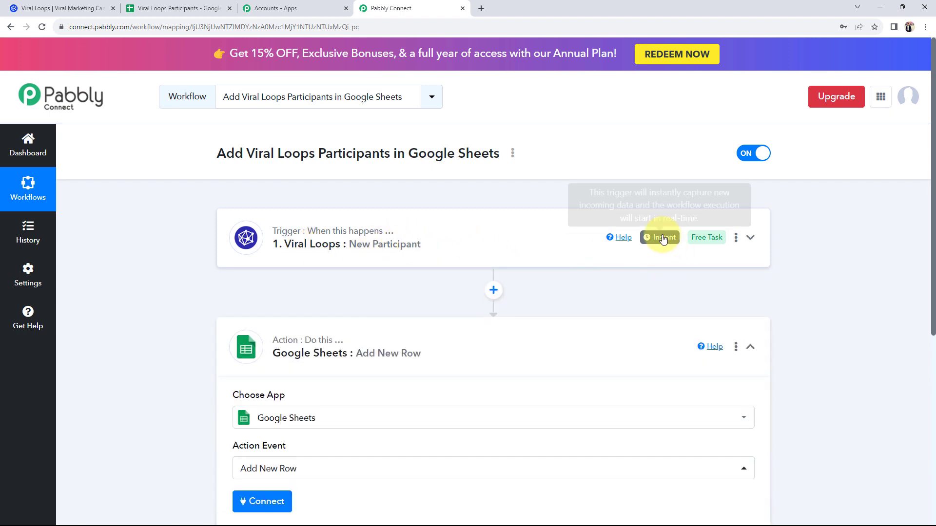
Connect the Google Sheets action through a new connection, signing in with the Google account and granting Pabbly Connect access.
left_click(433, 243)
left_click(412, 244)
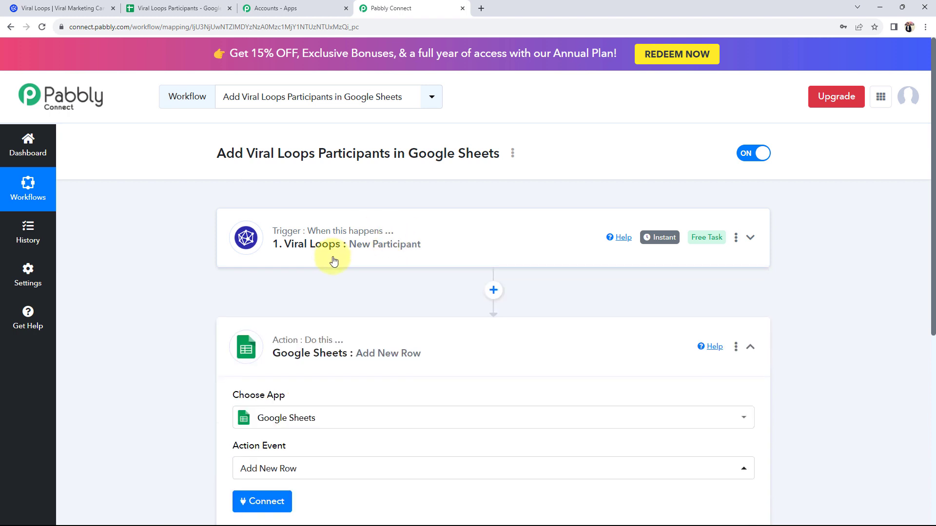
scroll(145, 335, "down", 2)
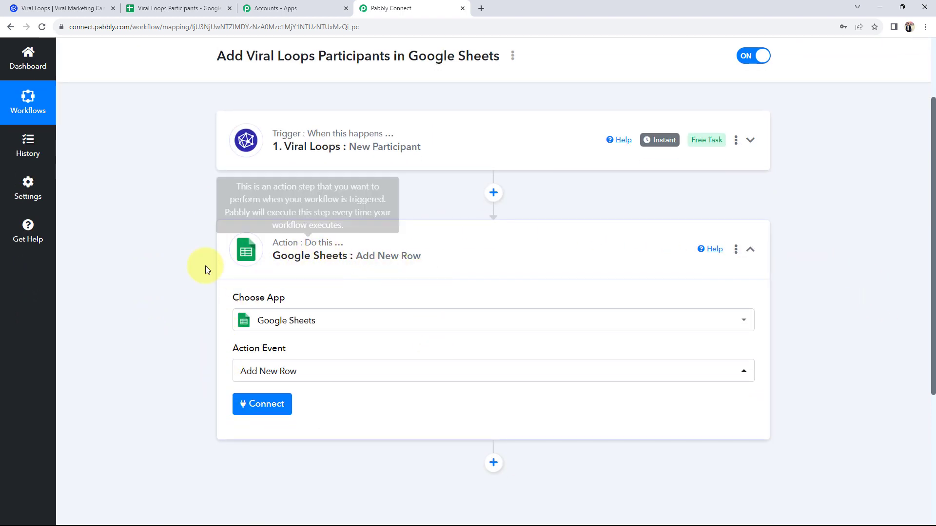
left_click(248, 404)
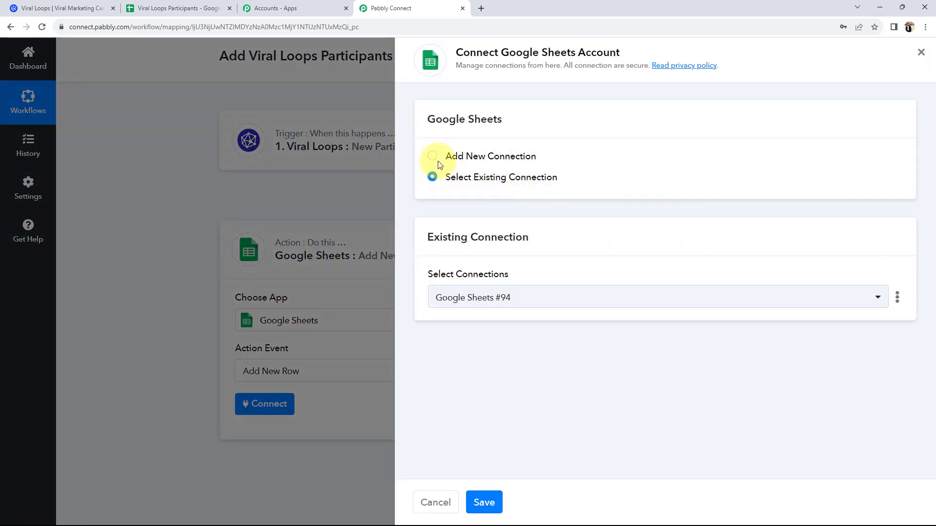
left_click(433, 156)
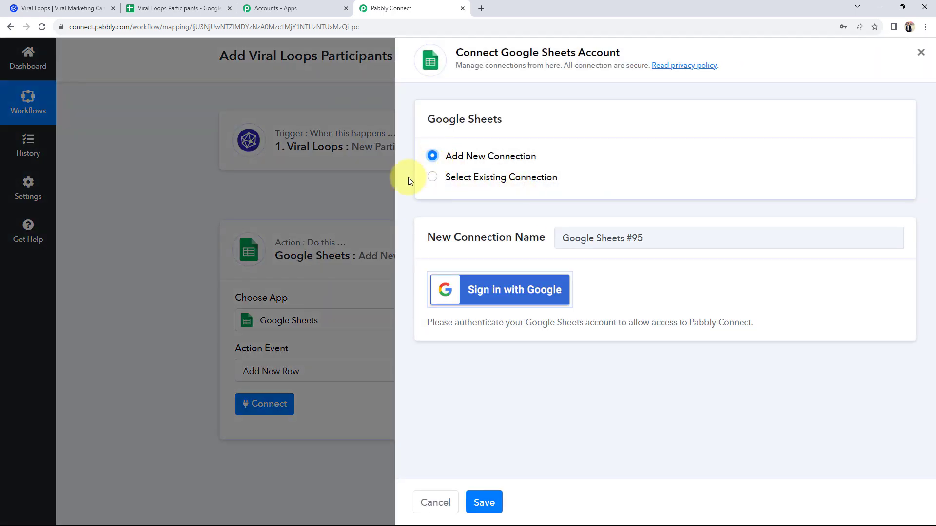
left_click(507, 292)
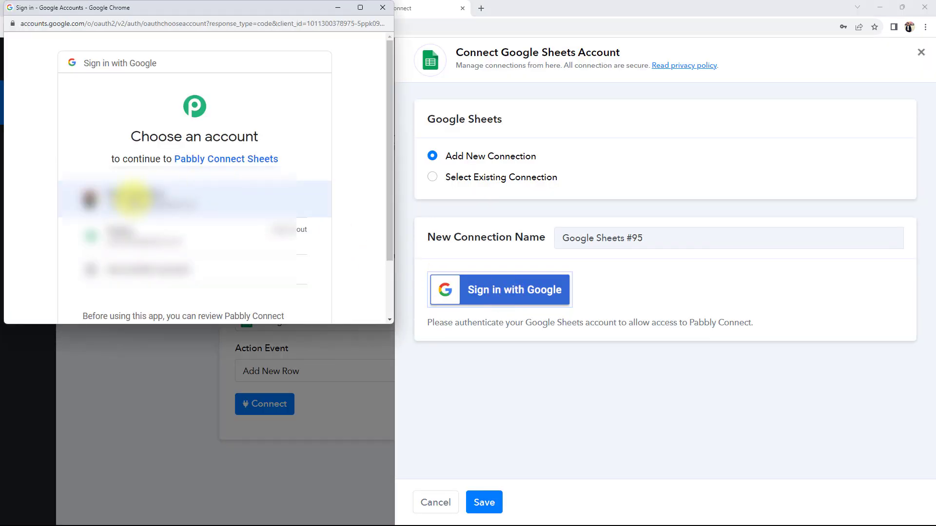
left_click(132, 199)
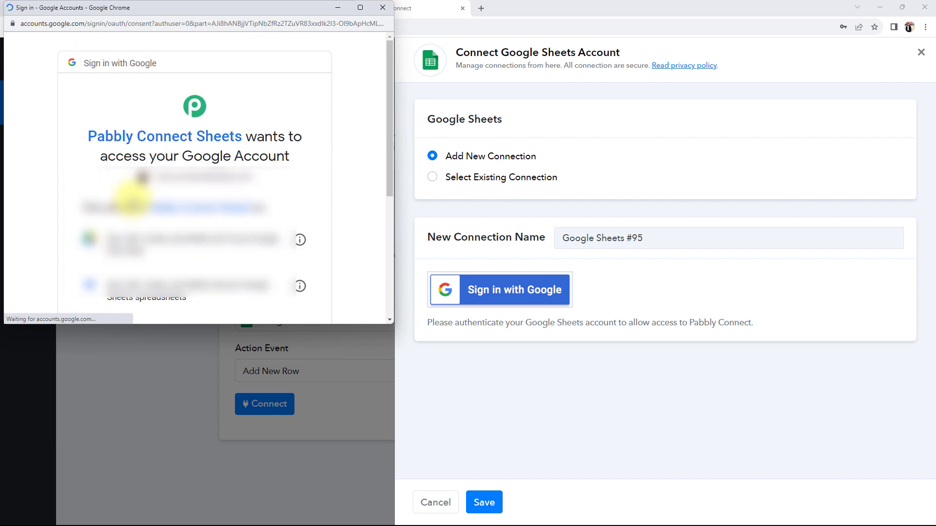
scroll(140, 200, "down", 5)
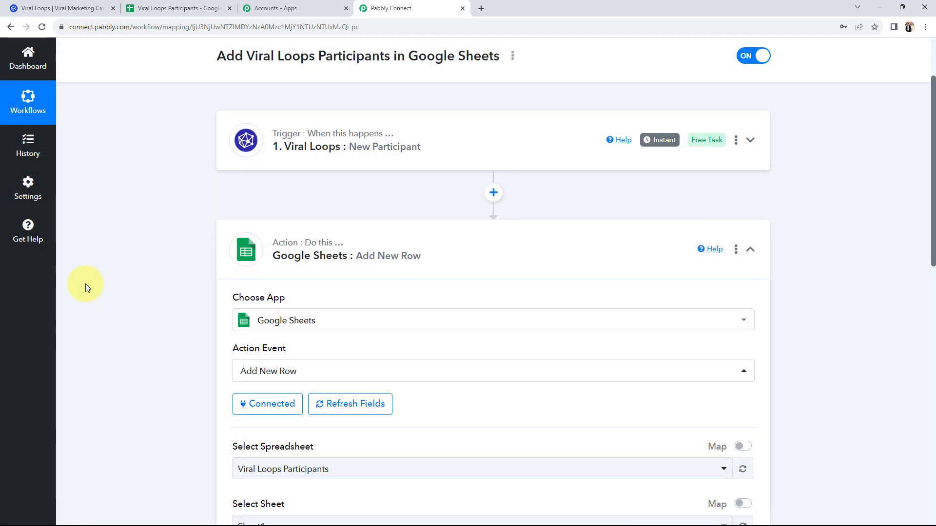
Set the Google Sheets action's spreadsheet to Viral Loops Participants.
scroll(116, 277, "down", 3)
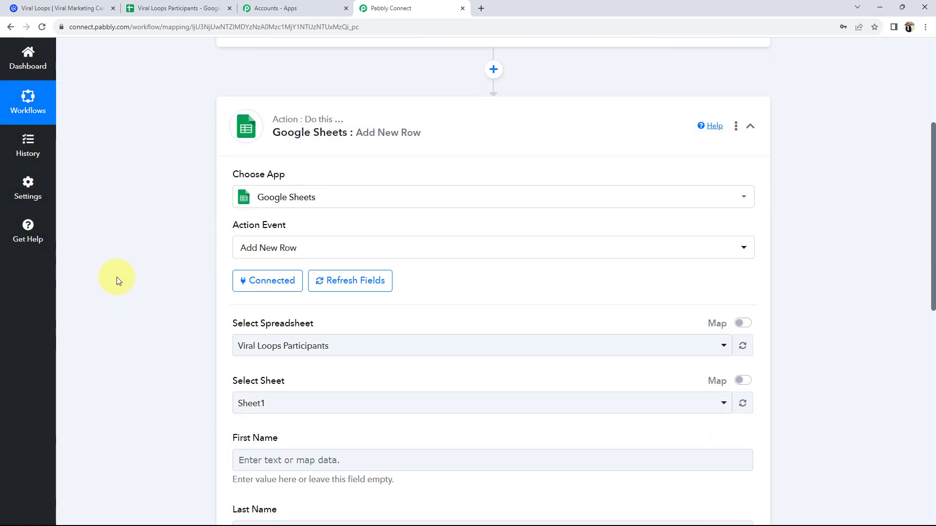
scroll(186, 250, "down", 1)
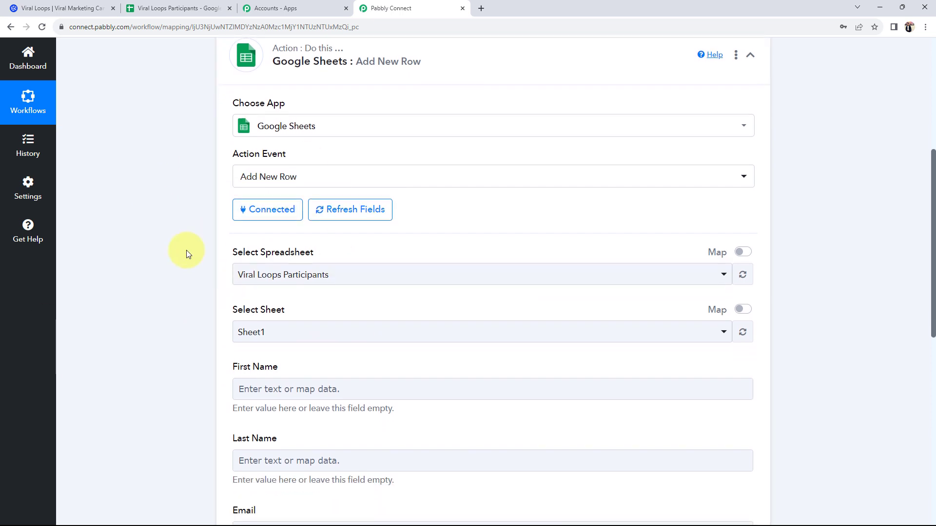
left_click_drag(225, 253, 328, 250)
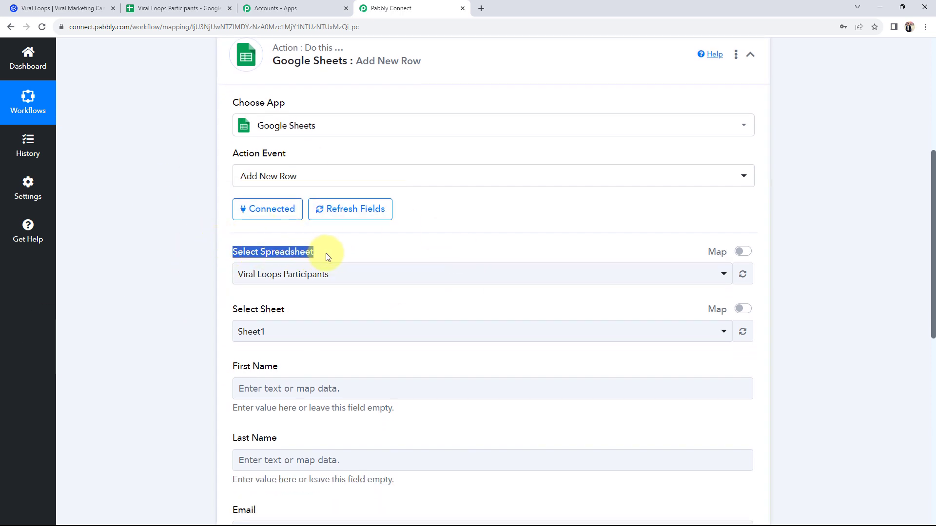
left_click(186, 265)
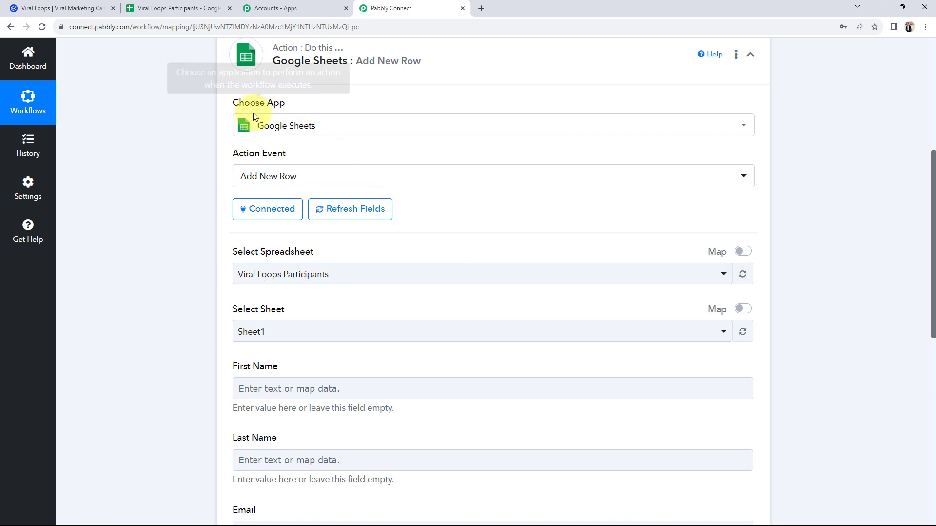
left_click(357, 279)
scroll(302, 397, "down", 2)
scroll(304, 397, "down", 3)
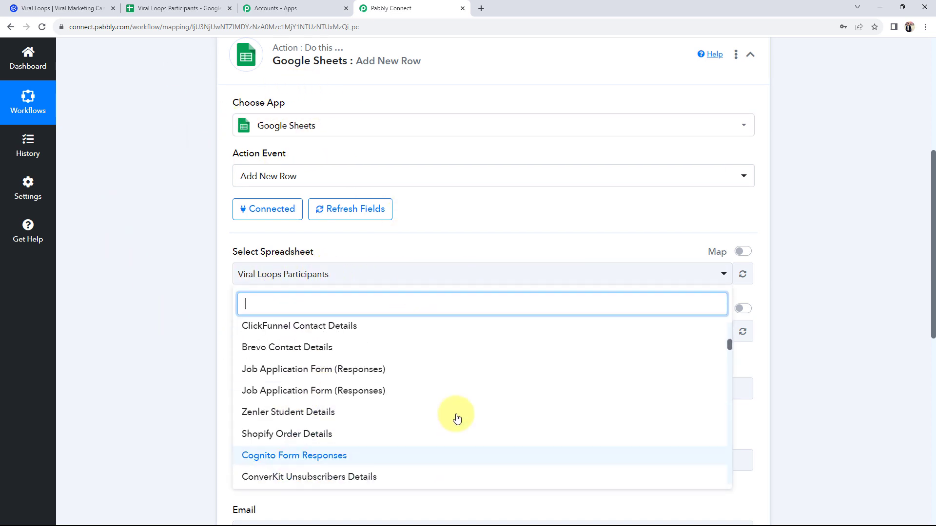
scroll(278, 451, "up", 2)
scroll(278, 451, "up", 3)
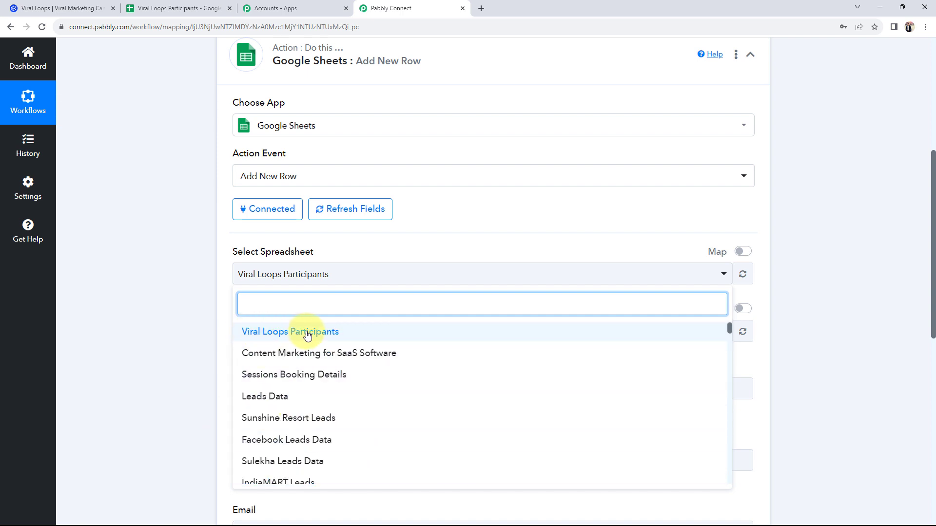
left_click(307, 336)
Check the Viral Loops Participants spreadsheet and its columns against the campaign's participant list, and return to the Pabbly Connect workflow.
left_click(163, 7)
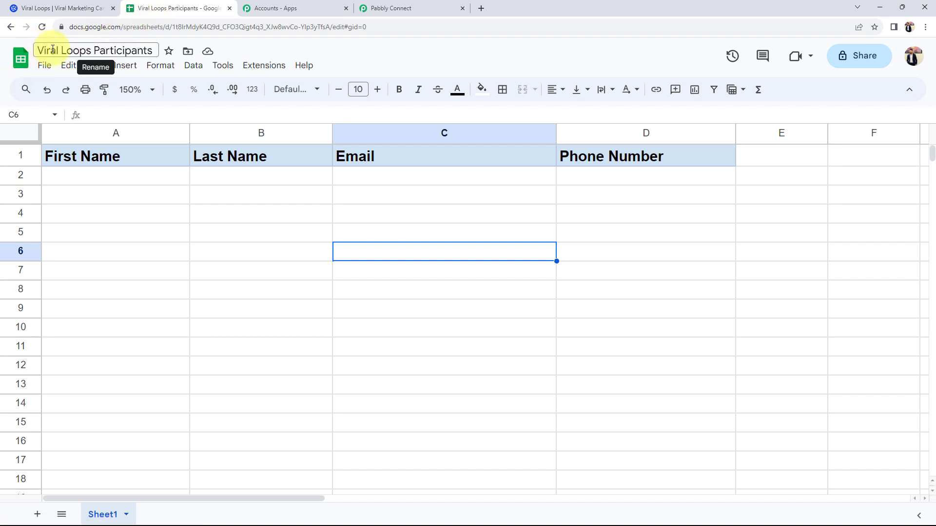
left_click(49, 4)
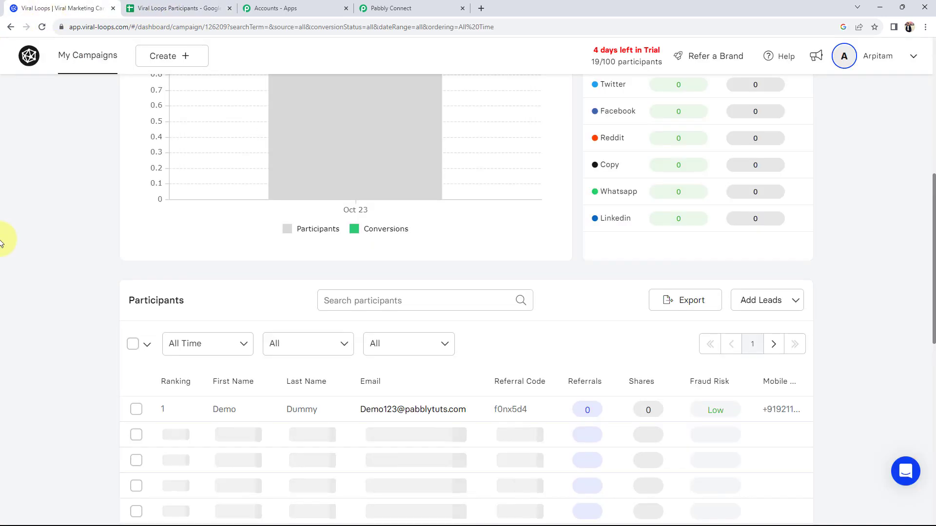
left_click(125, 5)
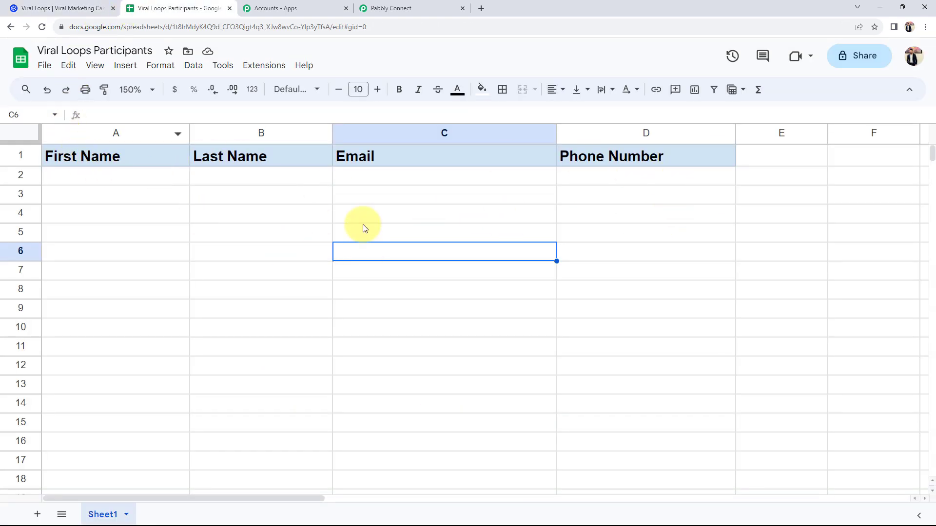
left_click(397, 8)
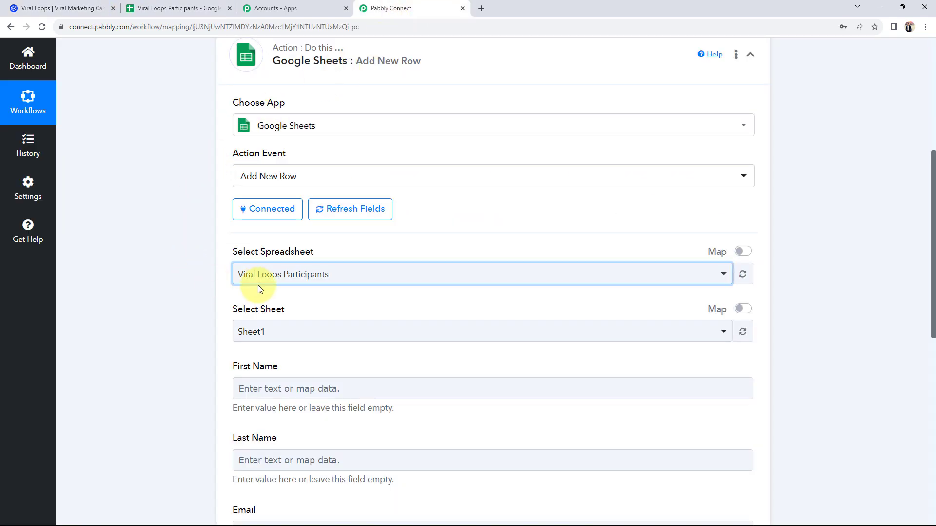
Set the action's sheet to Sheet1, check the sheet name in the Google Sheets spreadsheet, and return to the workflow.
scroll(229, 287, "down", 1)
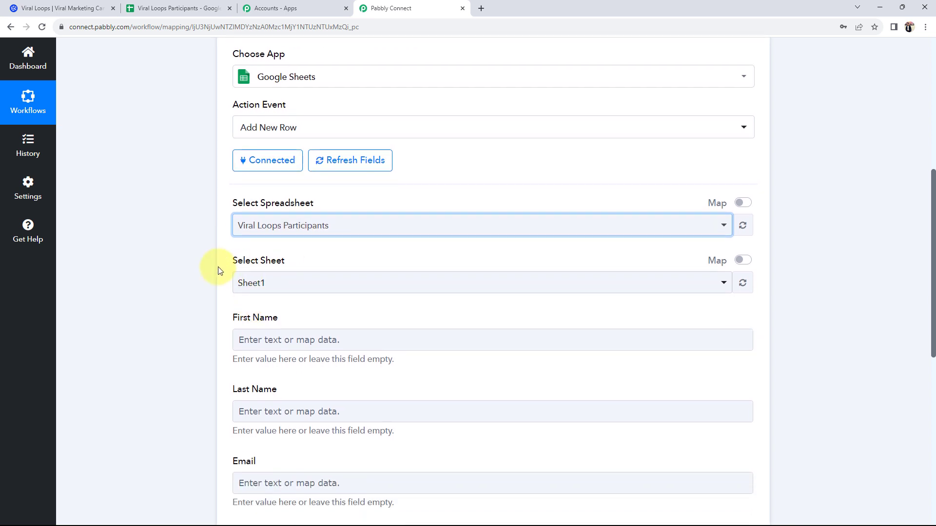
left_click(254, 282)
left_click(258, 341)
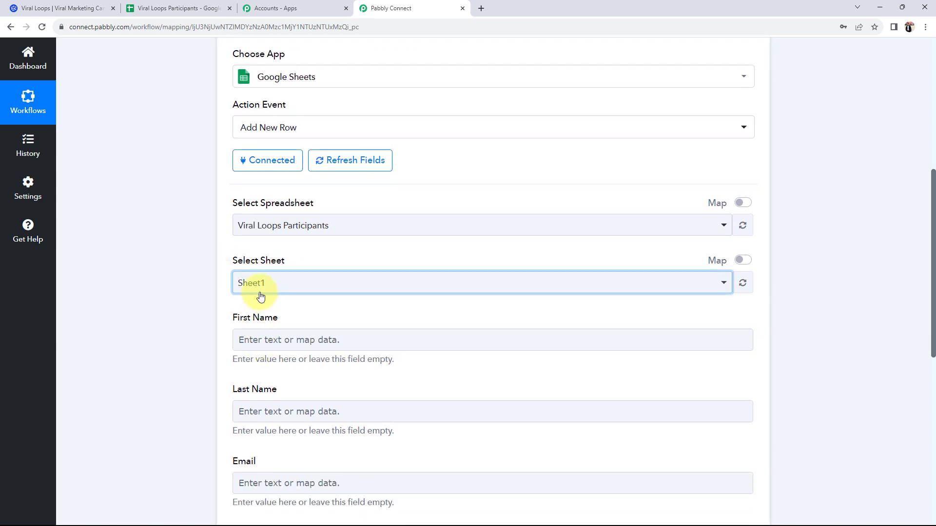
left_click(157, 4)
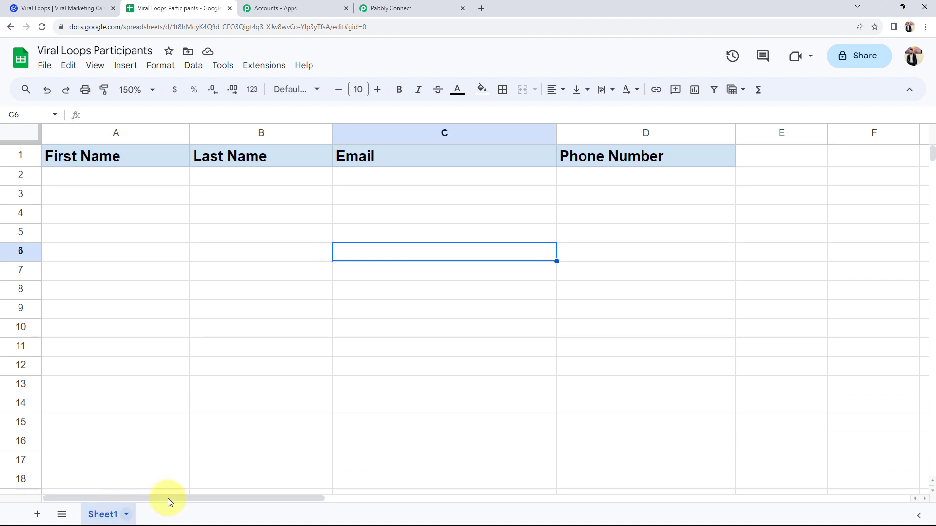
left_click(393, 9)
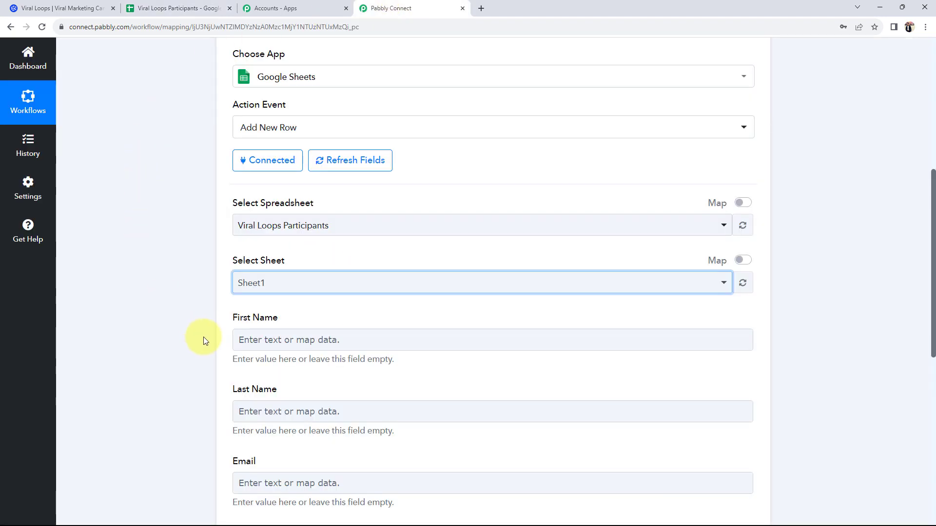
Compare the action's column fields with the participant data in the Viral Loops trigger's captured response.
scroll(204, 337, "down", 2)
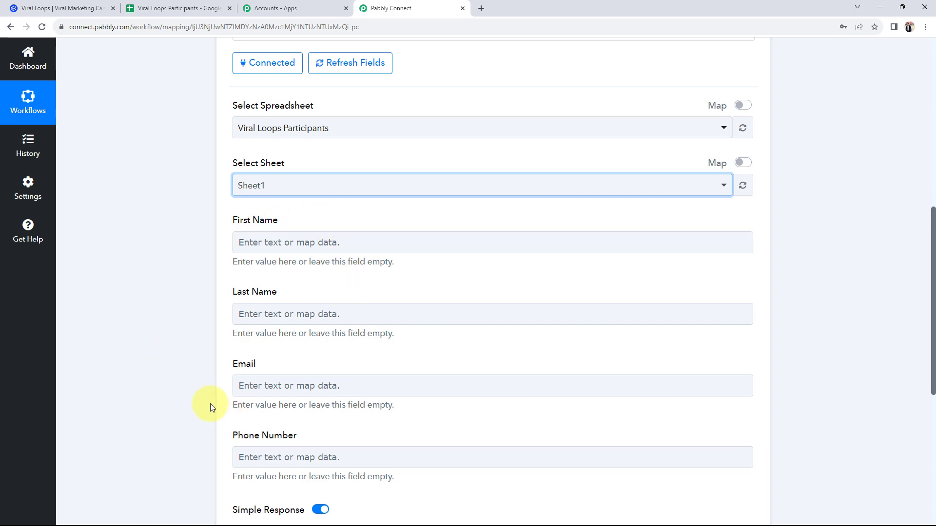
scroll(182, 458, "up", 15)
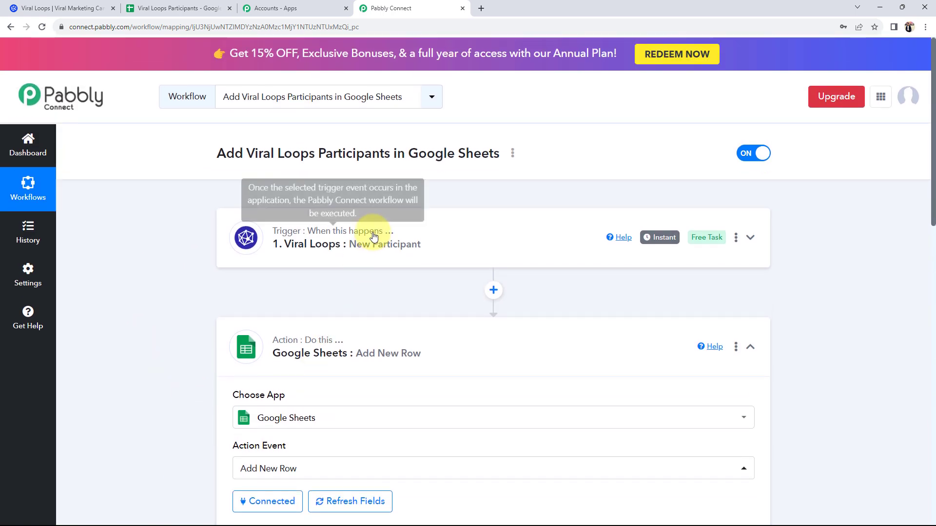
left_click(370, 234)
scroll(178, 383, "down", 5)
double_click(521, 239)
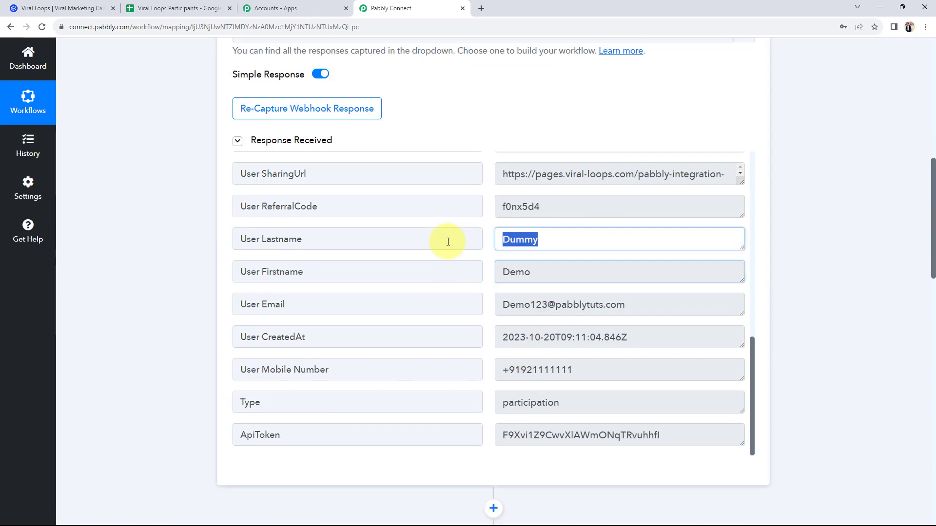
scroll(195, 329, "down", 14)
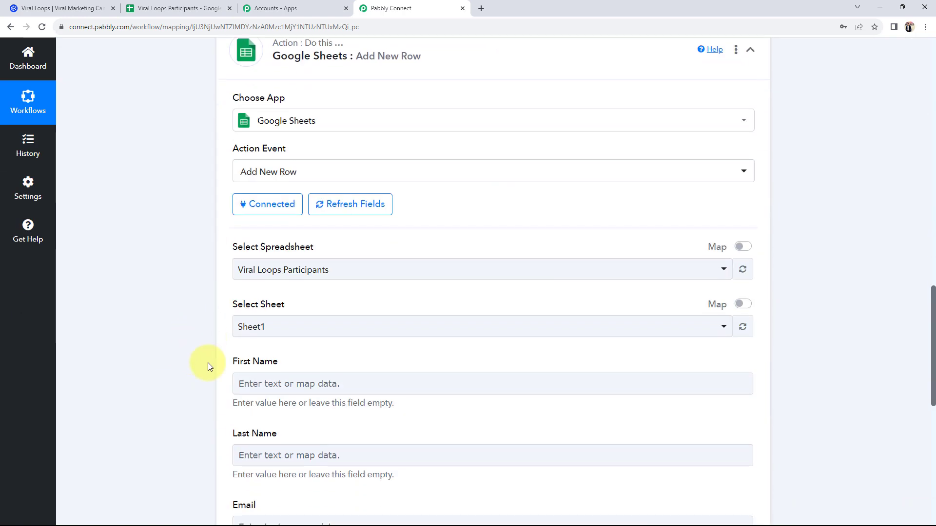
Map the First Name field to User Firstname from the Viral Loops New Participant trigger.
left_click(361, 240)
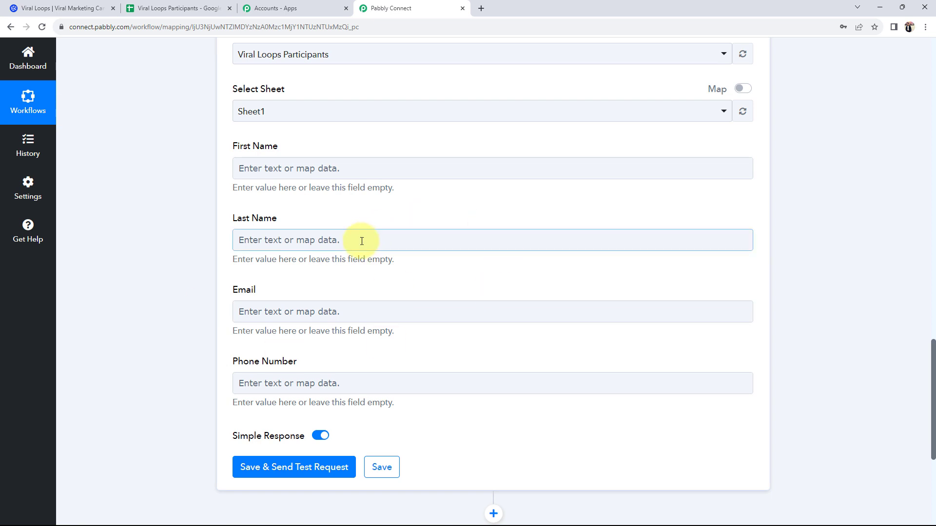
left_click(283, 164)
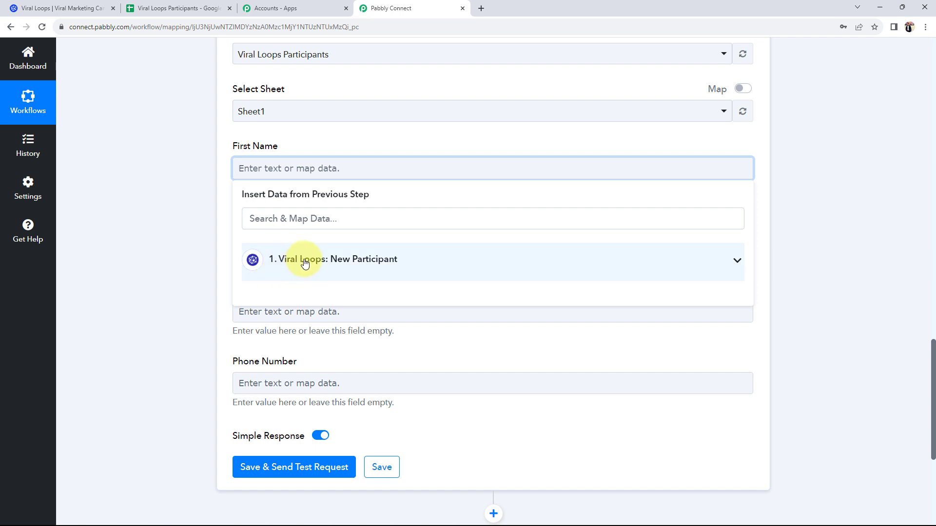
left_click(736, 262)
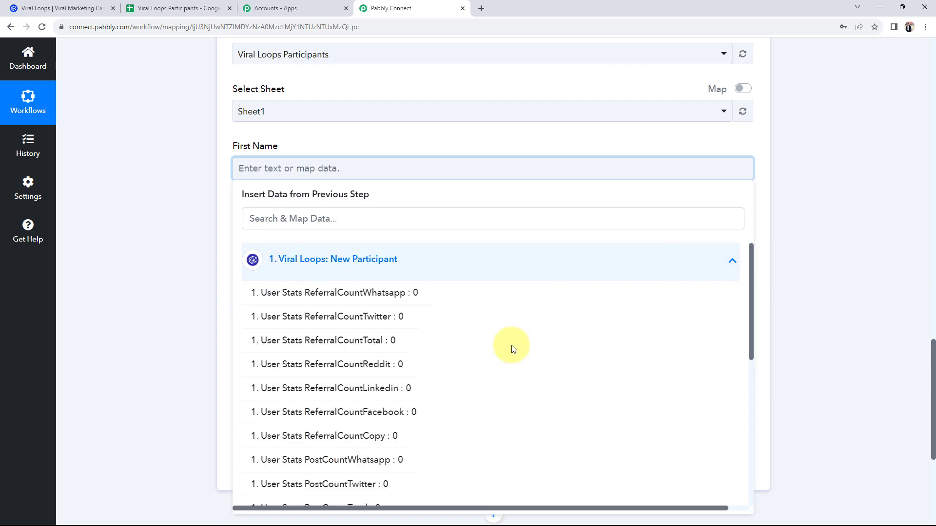
scroll(506, 350, "down", 7)
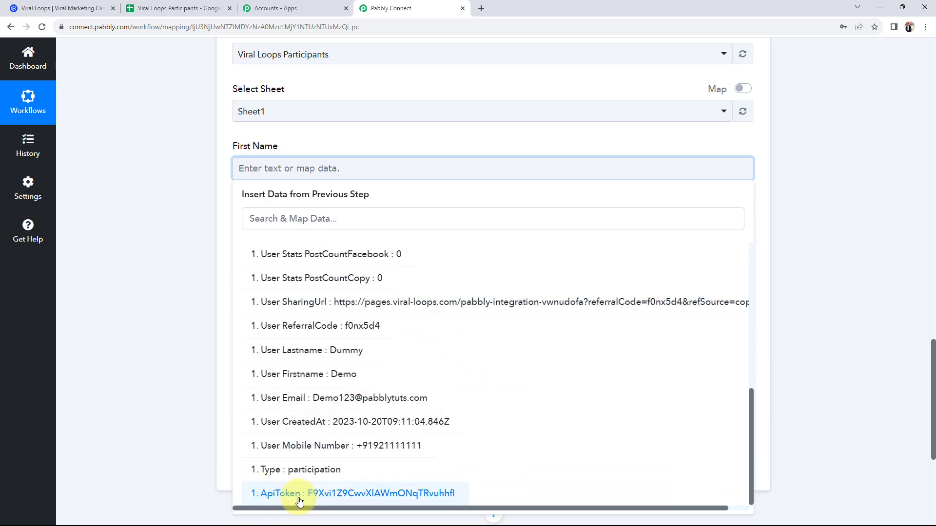
left_click(314, 373)
left_click(177, 193)
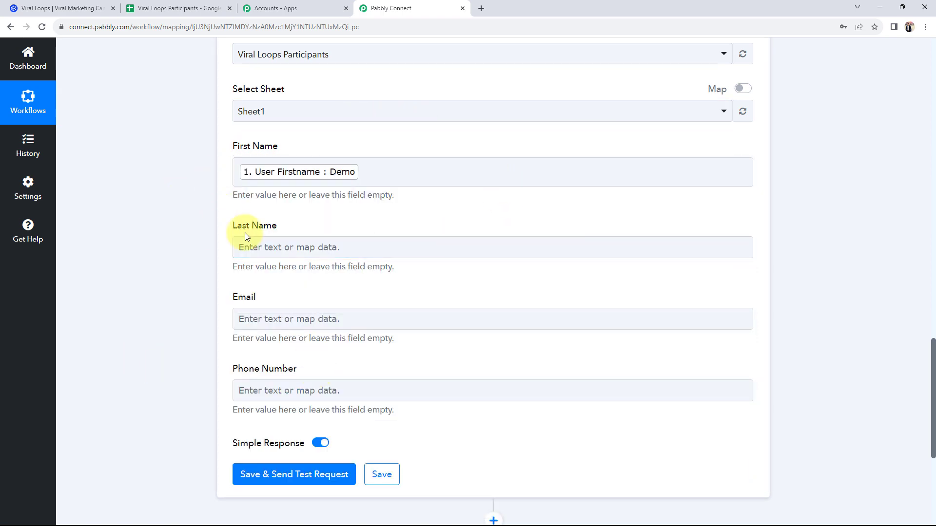
Map the Last Name field to User Lastname from the Viral Loops trigger data.
left_click(323, 247)
scroll(341, 390, "down", 5)
scroll(351, 420, "down", 4)
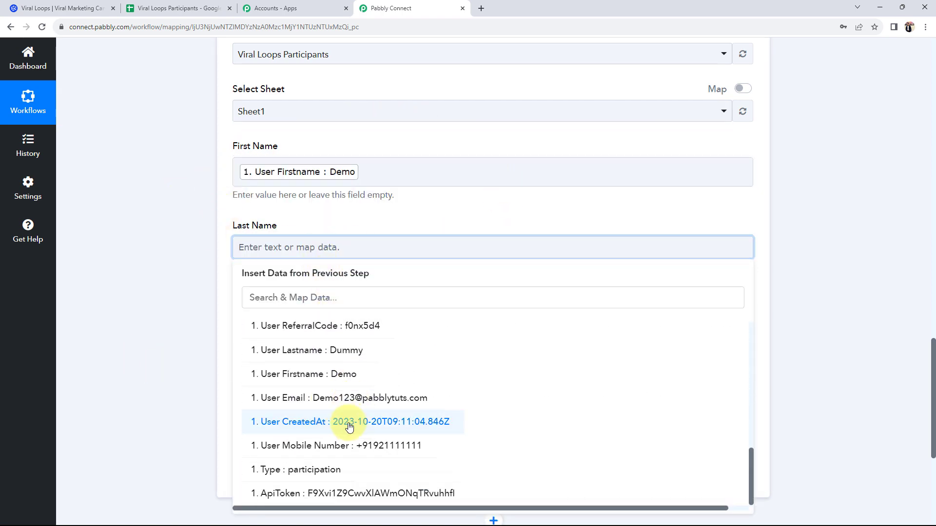
left_click(338, 347)
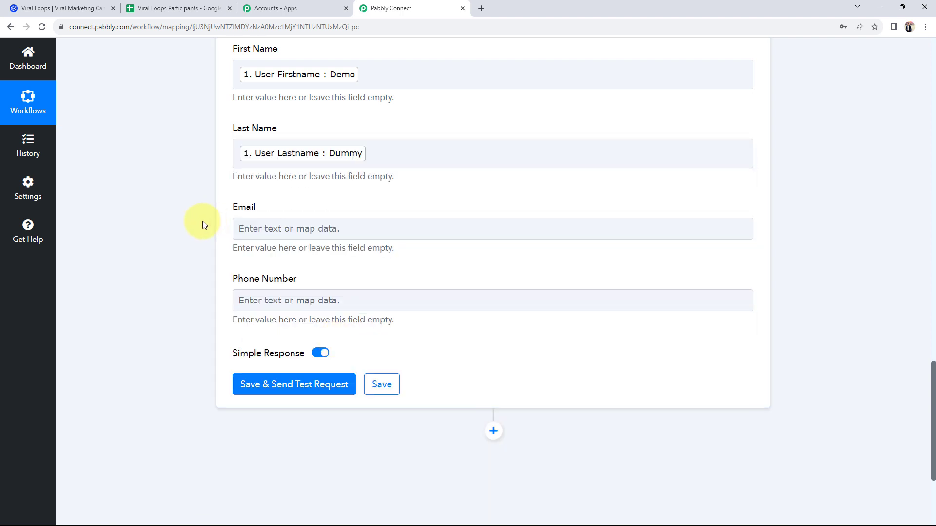
Map the Email field to User Email from the Viral Loops trigger data.
left_click(272, 229)
left_click(307, 336)
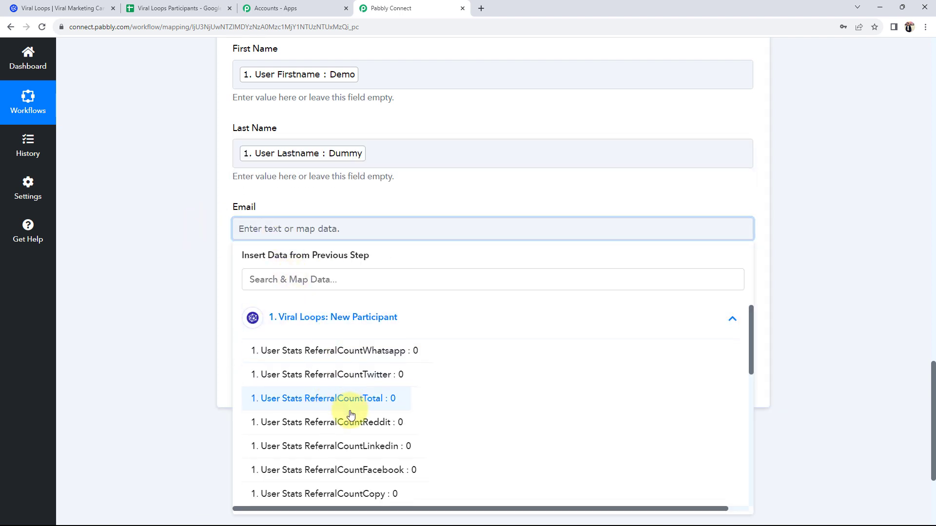
scroll(351, 409, "down", 10)
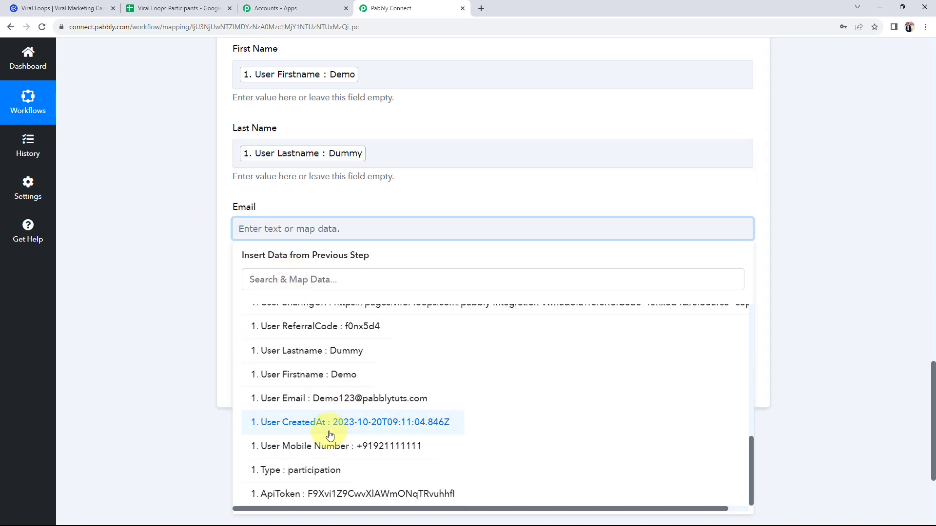
left_click(336, 398)
Map the Phone Number field to User Mobile Number from the Viral Loops New Participant trigger.
left_click(273, 308)
left_click(303, 398)
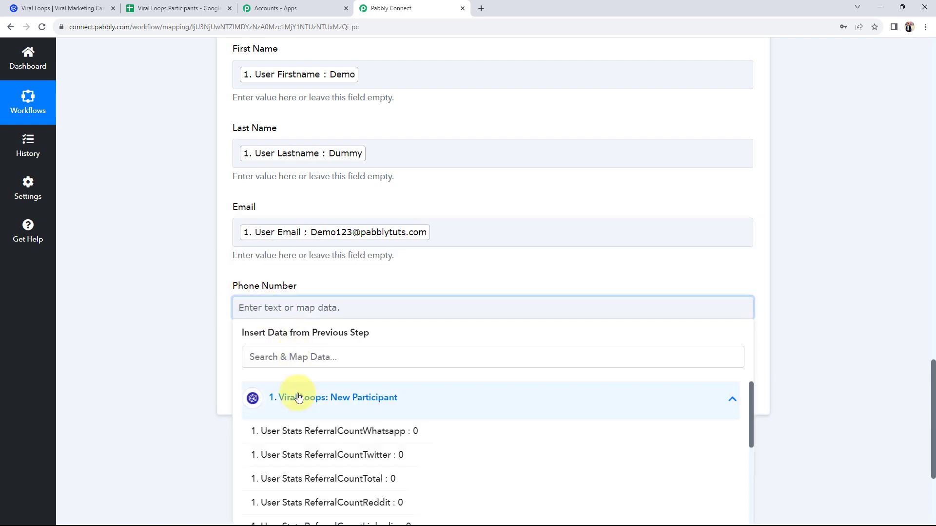
scroll(317, 429, "down", 10)
left_click(366, 519)
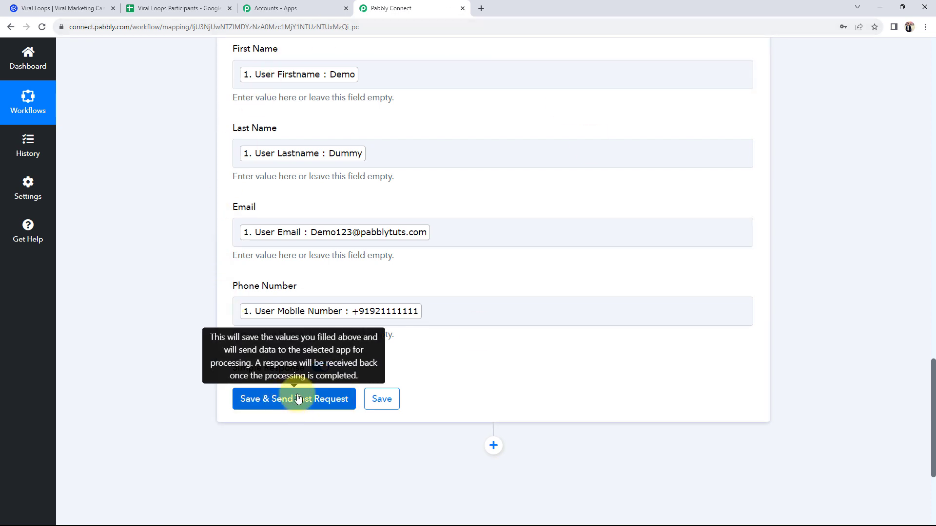
Compare the mapped fields with the column headings in the Viral Loops Participants spreadsheet and the campaign's participant list in Viral Loops.
scroll(168, 302, "up", 2)
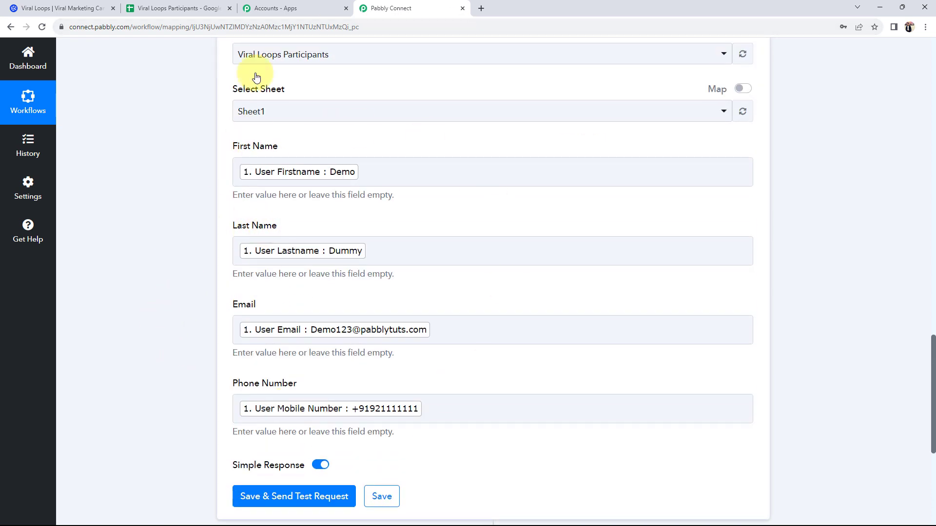
left_click(191, 8)
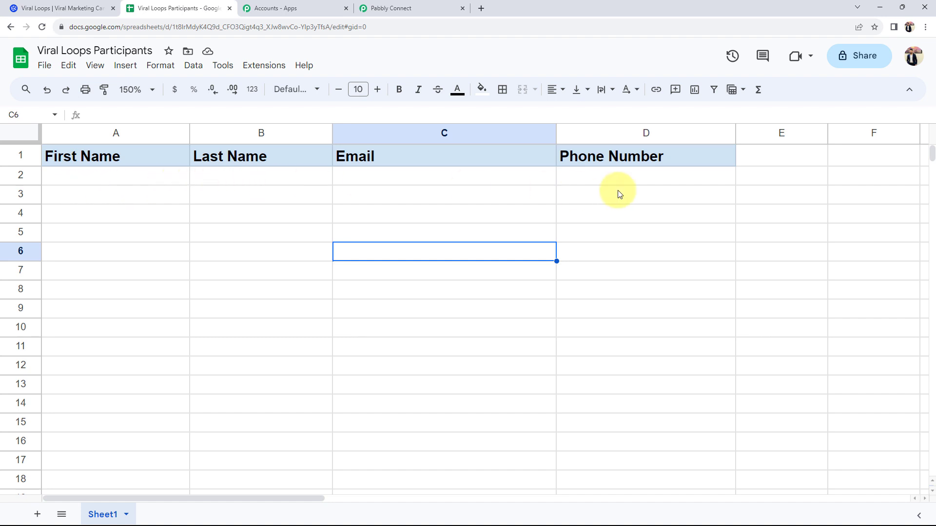
left_click(428, 7)
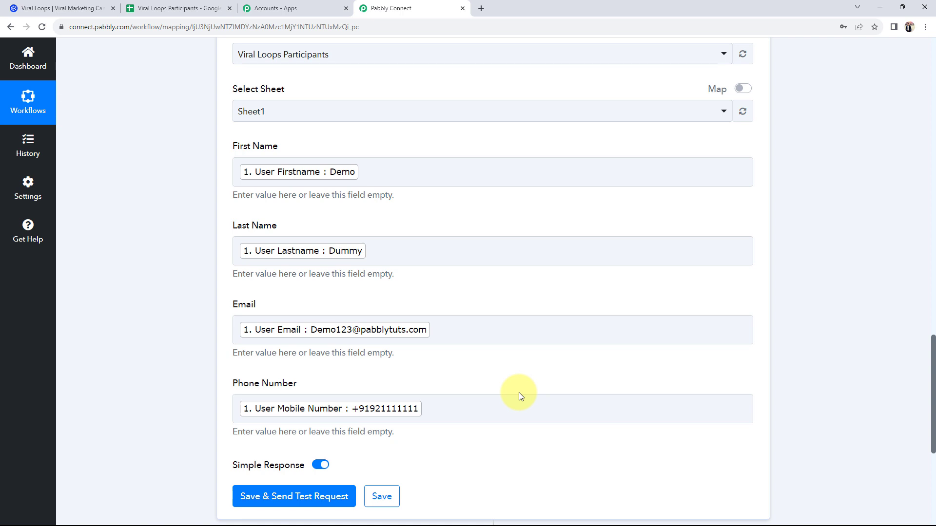
left_click(325, 174)
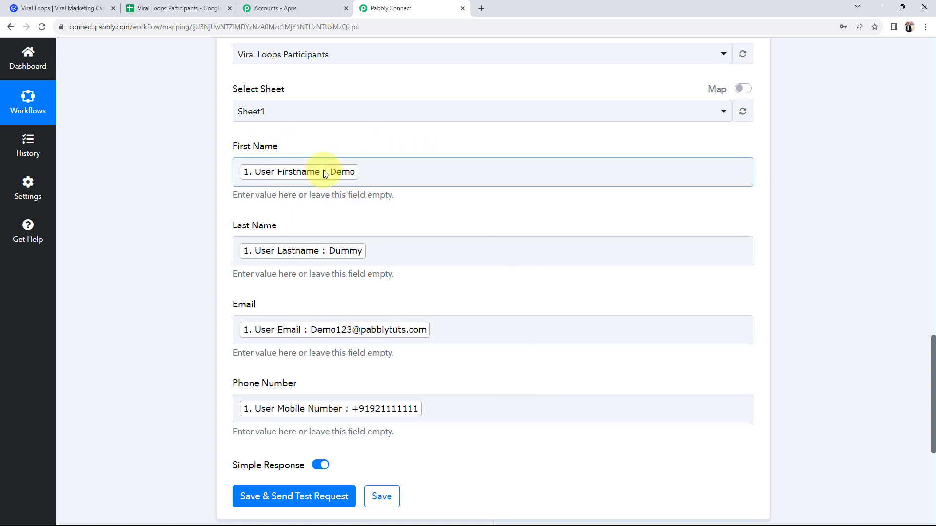
left_click(25, 8)
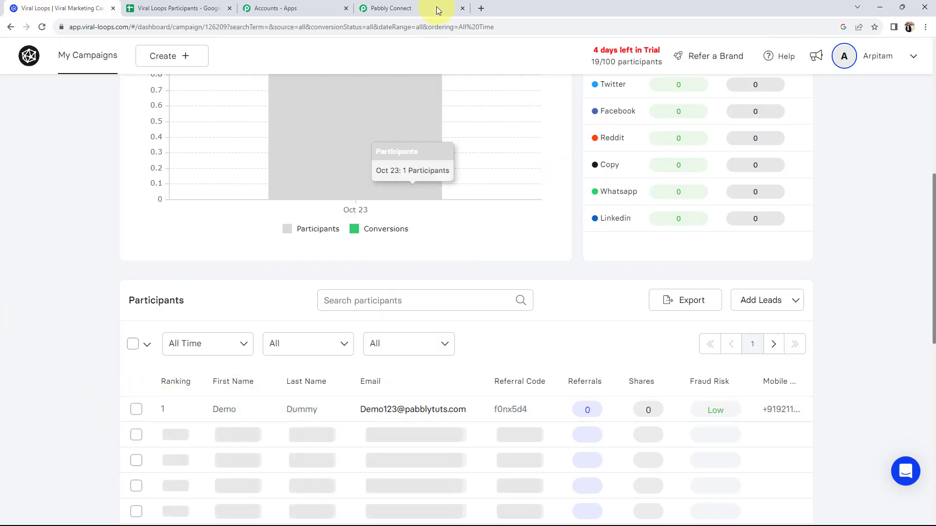
left_click(396, 10)
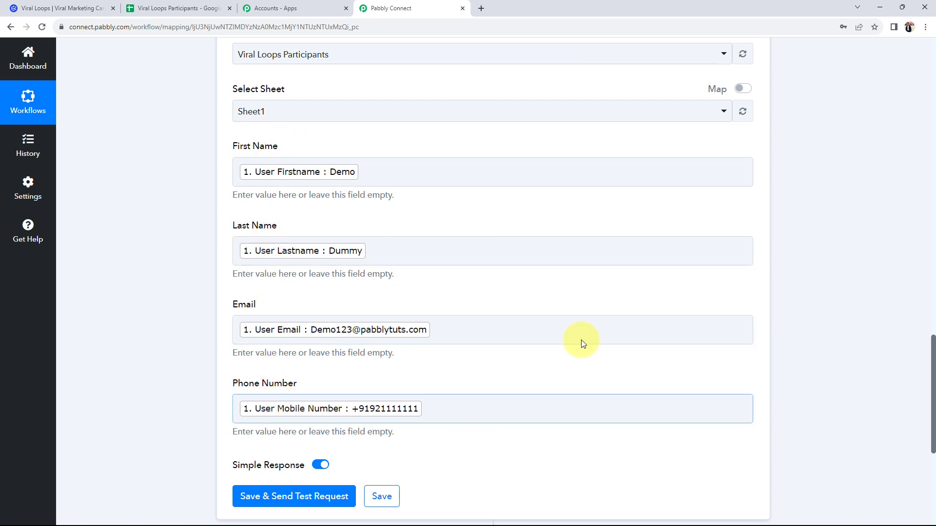
left_click(198, 8)
left_click(428, 8)
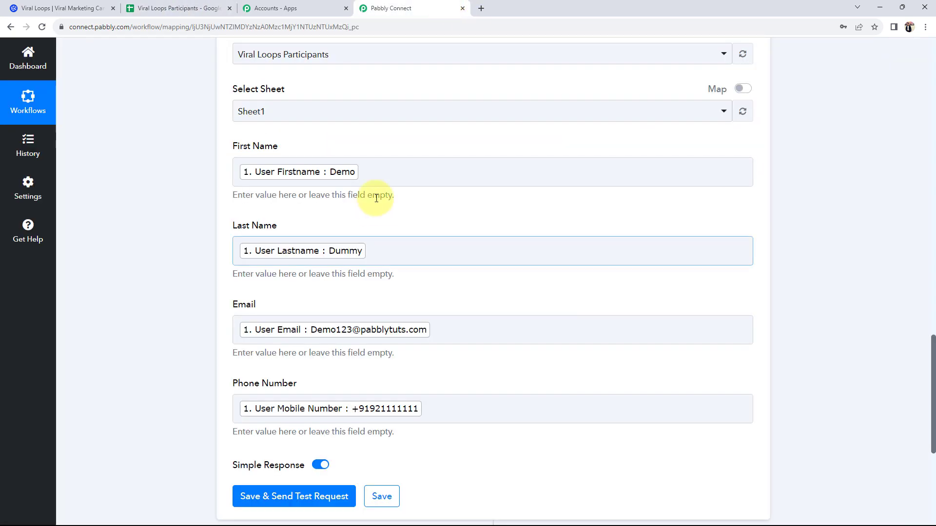
left_click(403, 175)
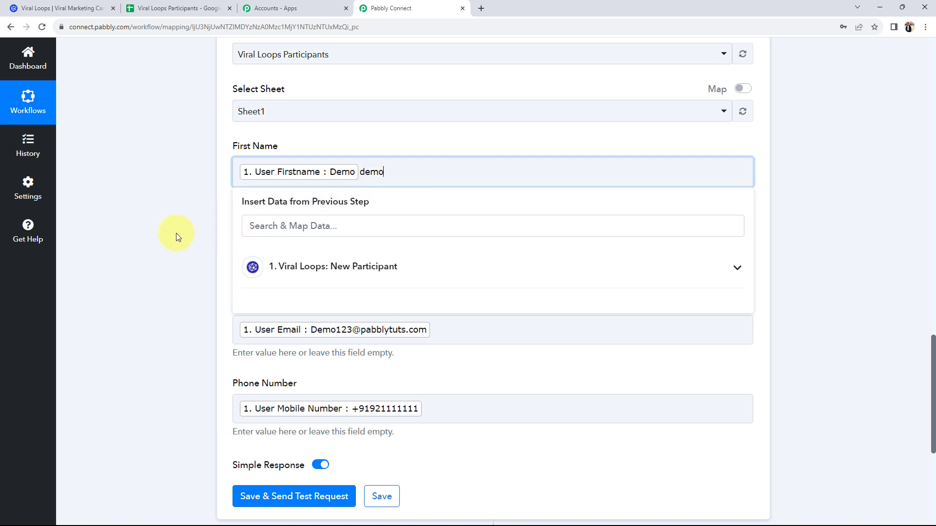
key("BackSpace")
key("BackSpace")
key("Escape")
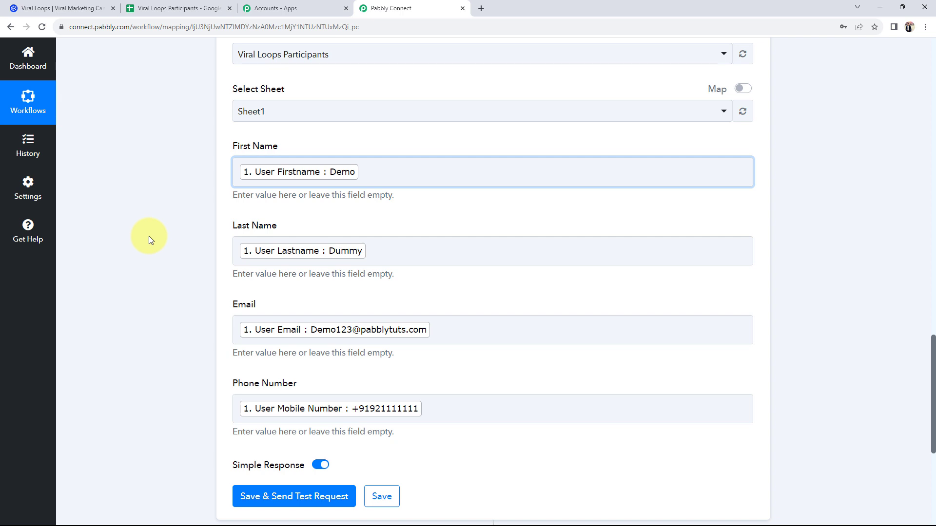
Save the Add New Row action with a test request and review the updated range, rows and columns in its response.
left_click(237, 493)
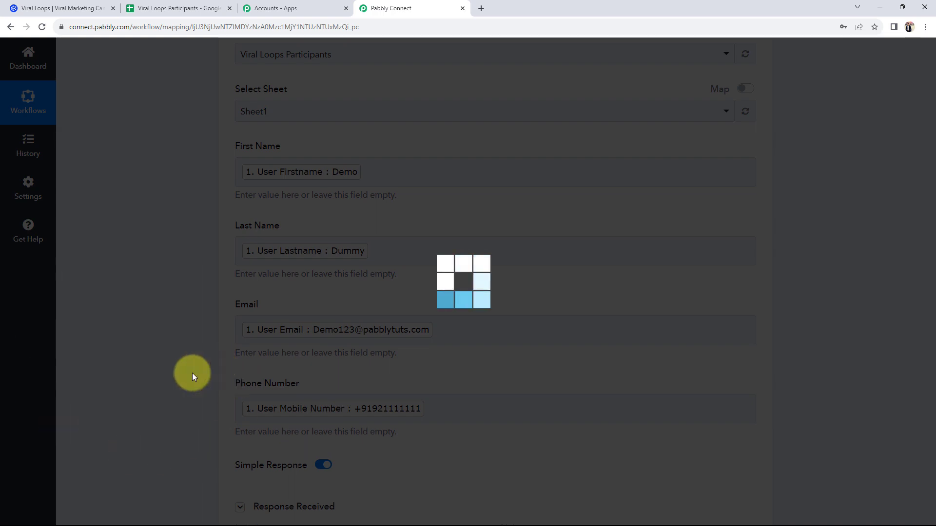
key("Tab")
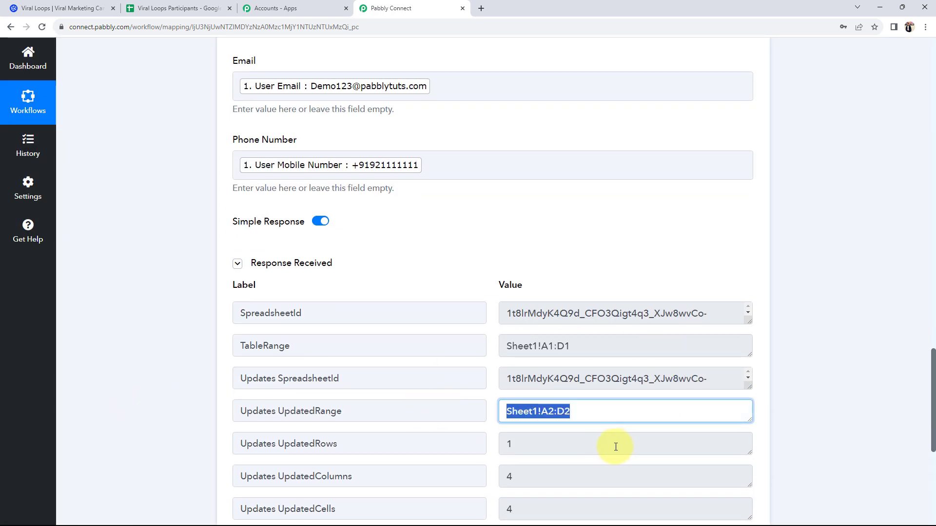
key("Tab")
key("Tab")
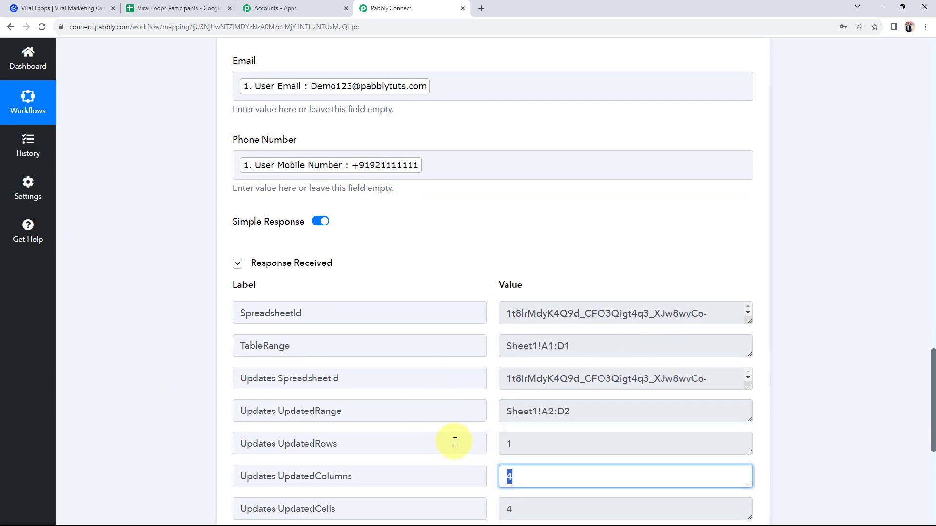
Check the test participant's name, email and phone number in row 2 of the Viral Loops Participants spreadsheet.
left_click(177, 6)
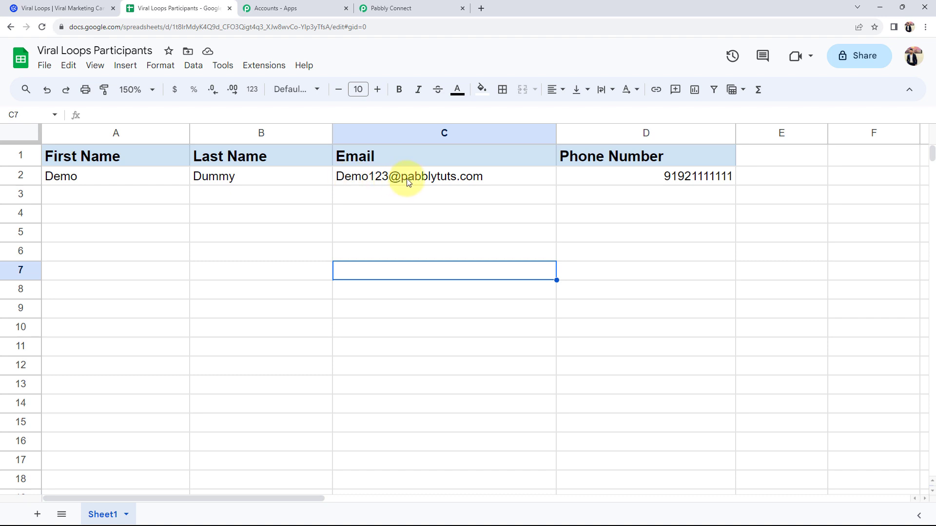
left_click(633, 177)
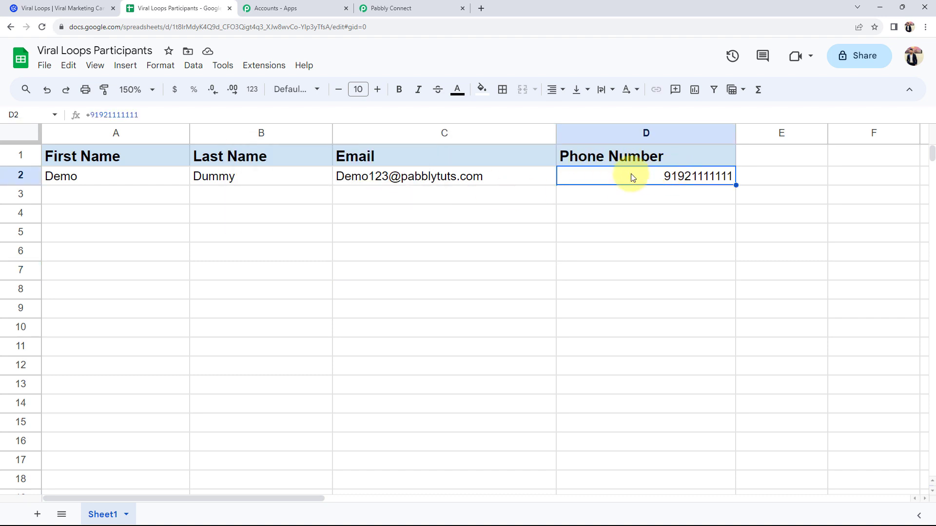
left_click(418, 178)
left_click(172, 233)
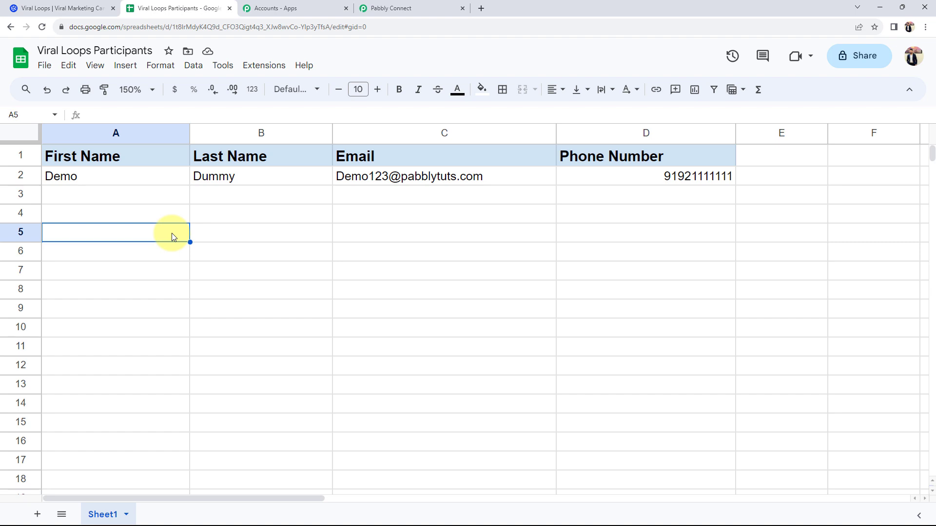
Return to the Pabbly Connect workflow and collapse the Google Sheets action and the Viral Loops trigger.
left_click(412, 9)
scroll(125, 349, "up", 10)
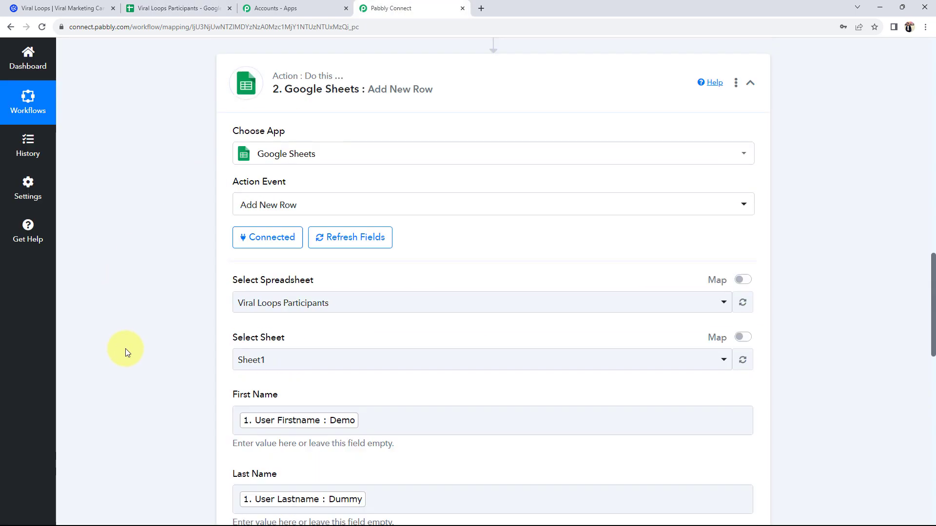
scroll(125, 349, "up", 6)
left_click(522, 409)
scroll(253, 313, "up", 5)
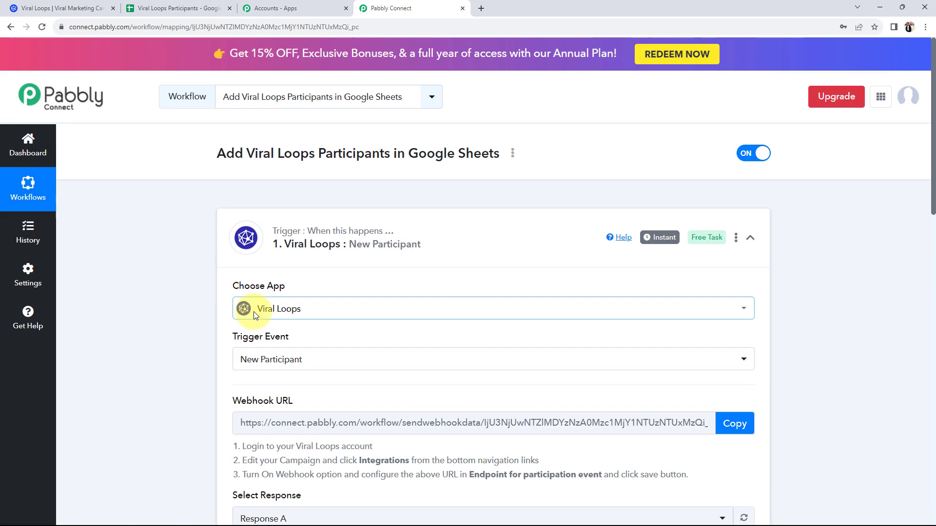
left_click(464, 224)
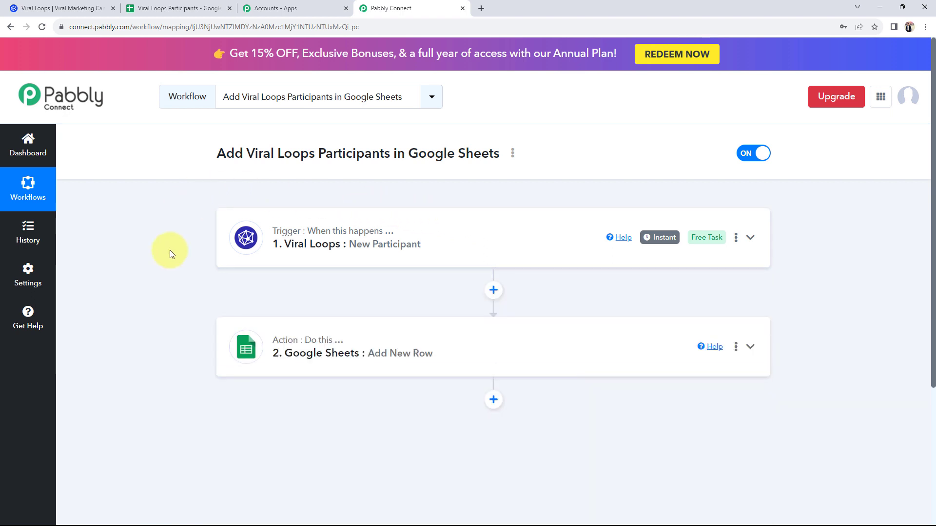
Submit the campaign's sign-up form in the incognito browser window with a second test participant's name, phone number and email.
mouse_move(667, 244)
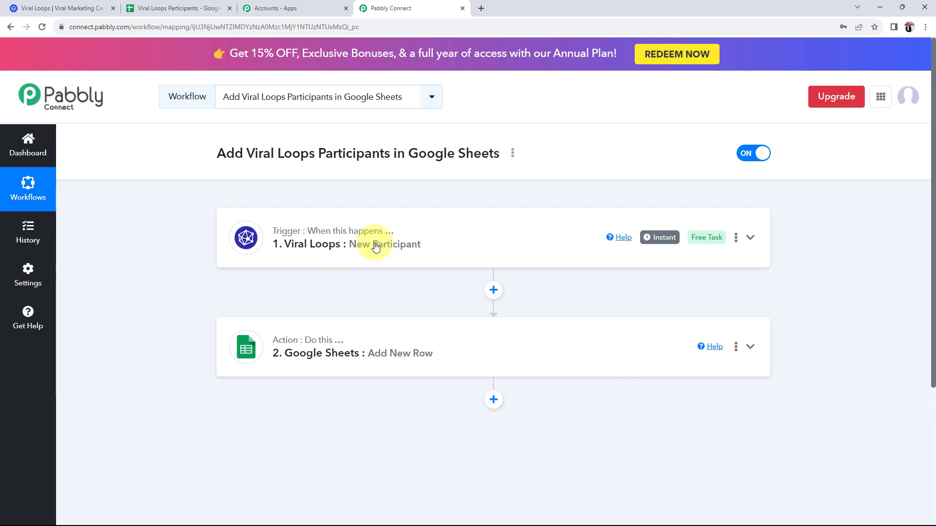
mouse_move(541, 512)
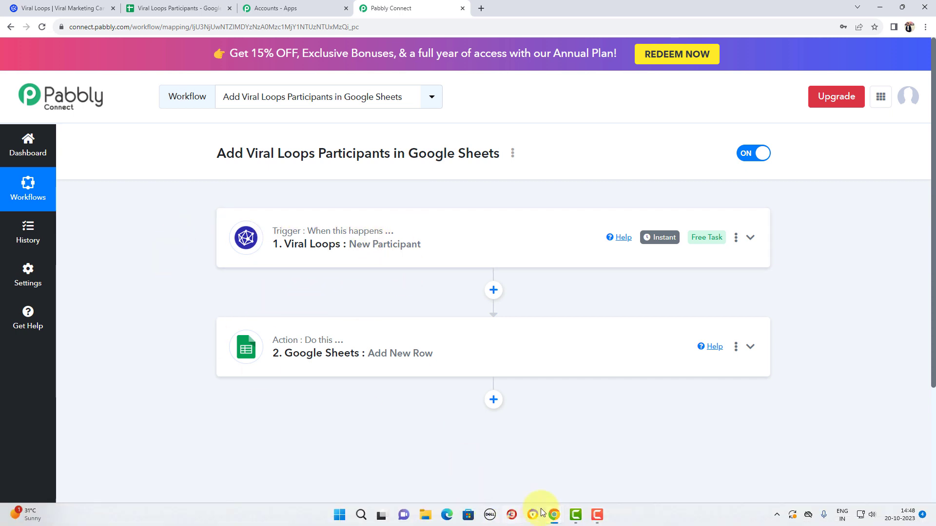
left_click(606, 468)
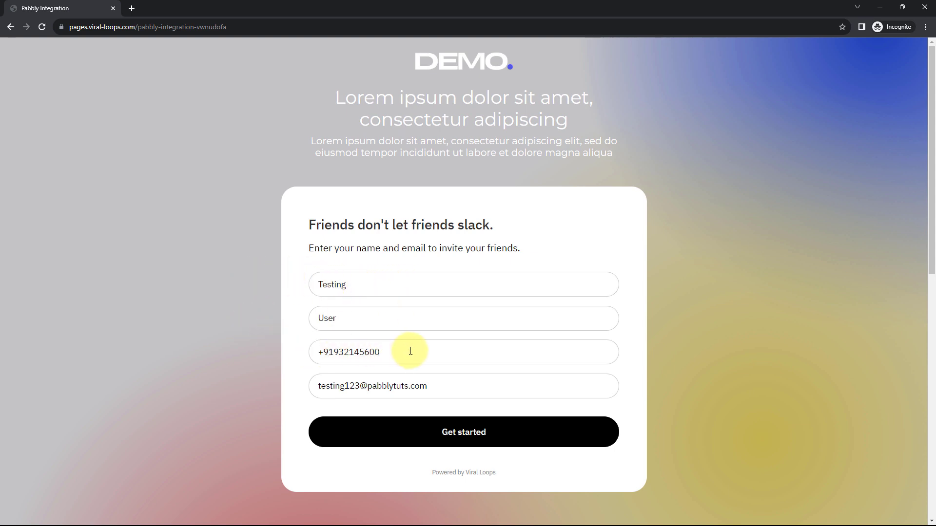
left_click(316, 429)
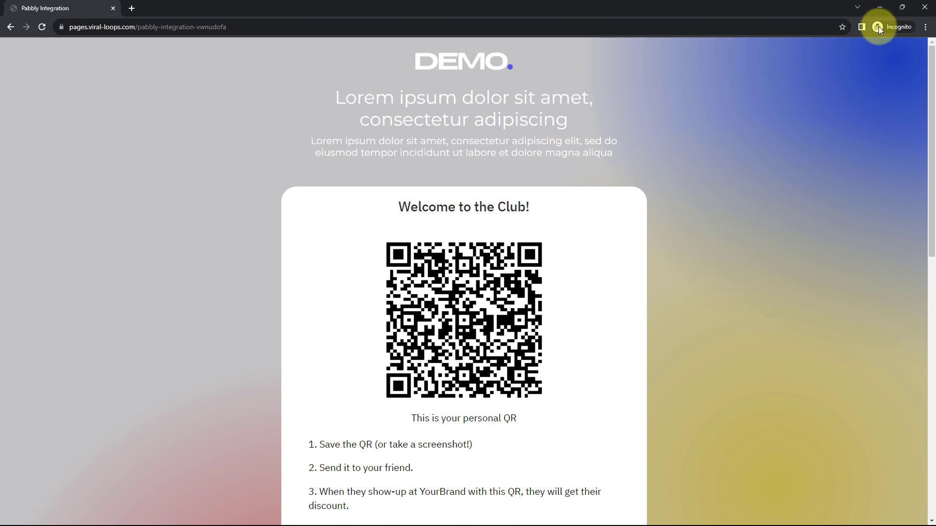
left_click(873, 3)
Check the second test participant's details in row 3 of the Viral Loops Participants spreadsheet and return to the Pabbly Connect workflow.
left_click(197, 8)
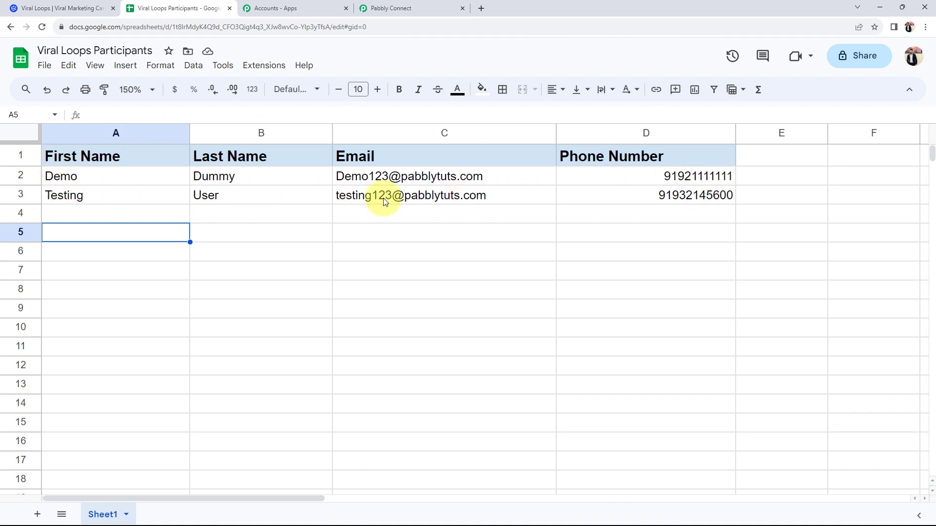
left_click(254, 199)
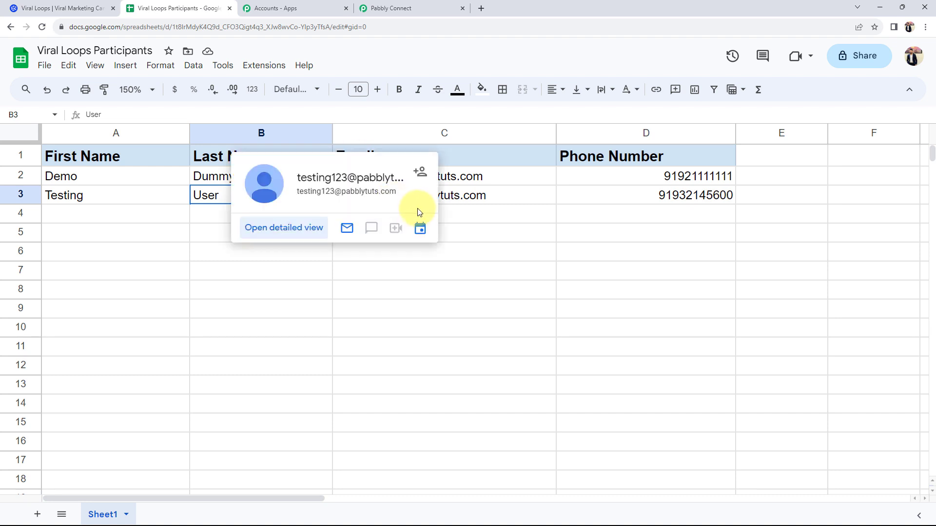
left_click(670, 195)
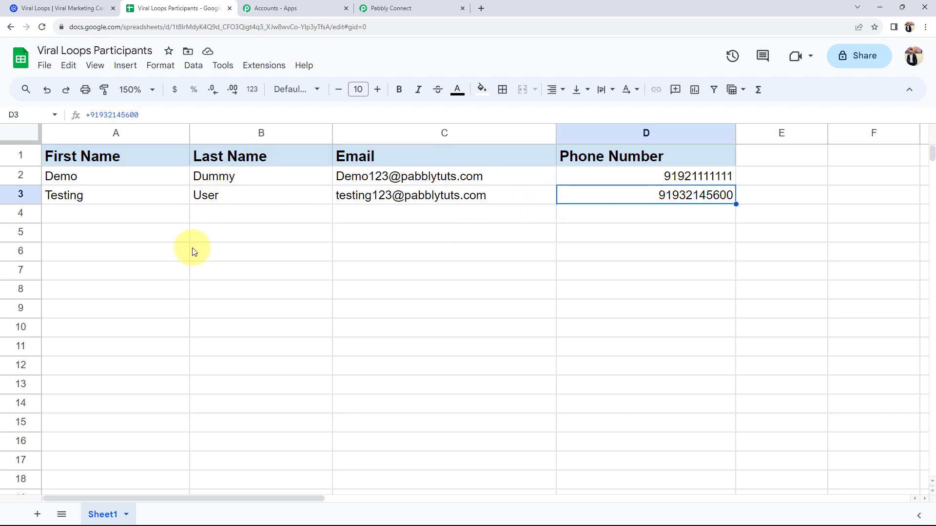
left_click(396, 5)
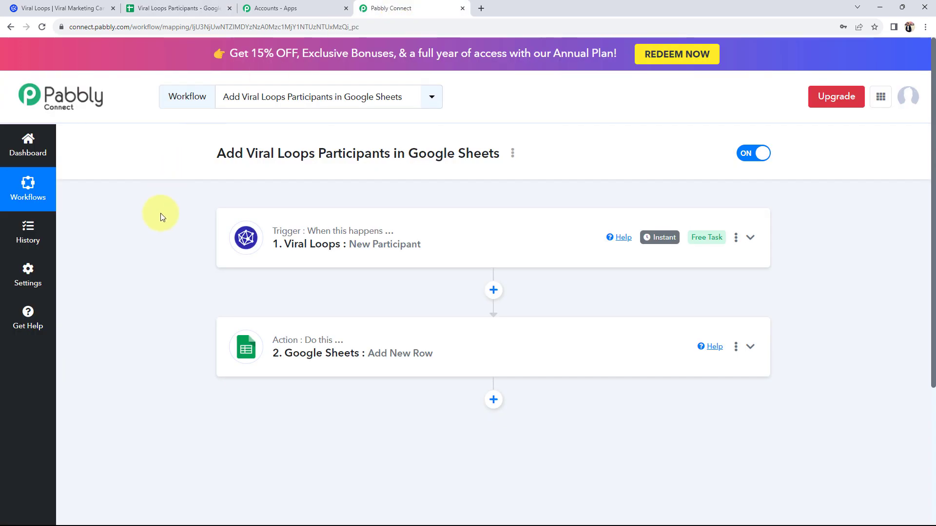